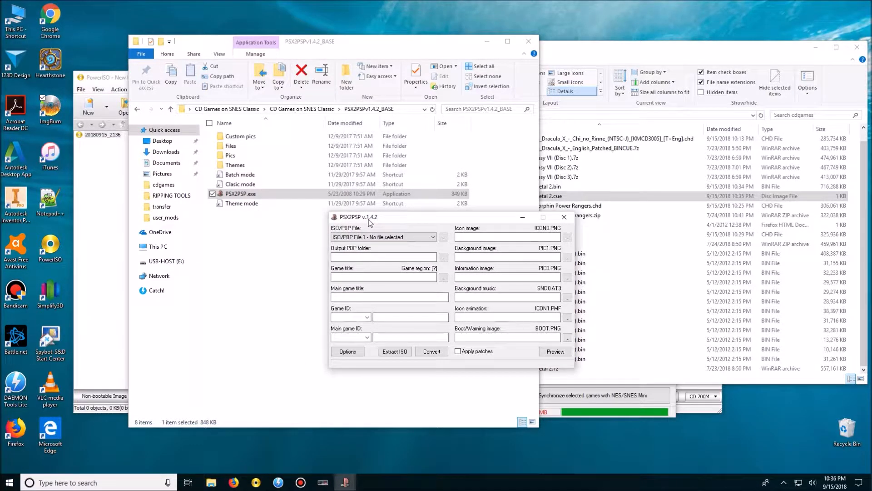
left_click(393, 219)
mouse_move(393, 217)
left_mouse_down()
mouse_move(385, 211)
mouse_move(390, 229)
mouse_move(400, 227)
left_mouse_up()
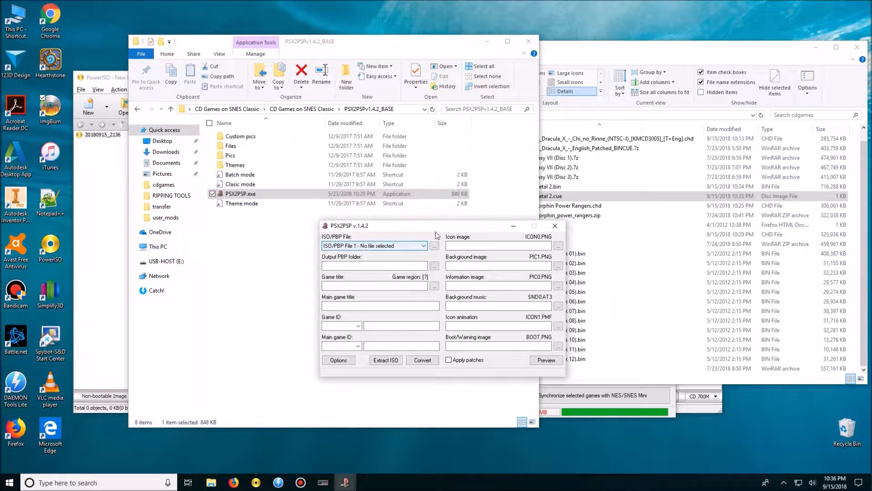
left_click_drag(435, 230, 437, 228)
left_click(436, 245)
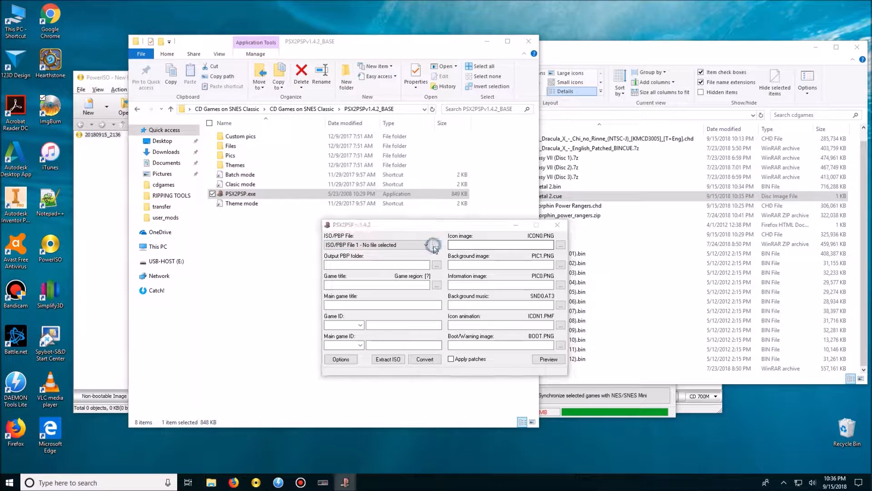
left_click(543, 280)
left_click(427, 245)
left_click(426, 246)
Load Twisted Metal 2.bin from the desktop's cdgames folder as the ISO/PBP input file.
left_click(434, 245)
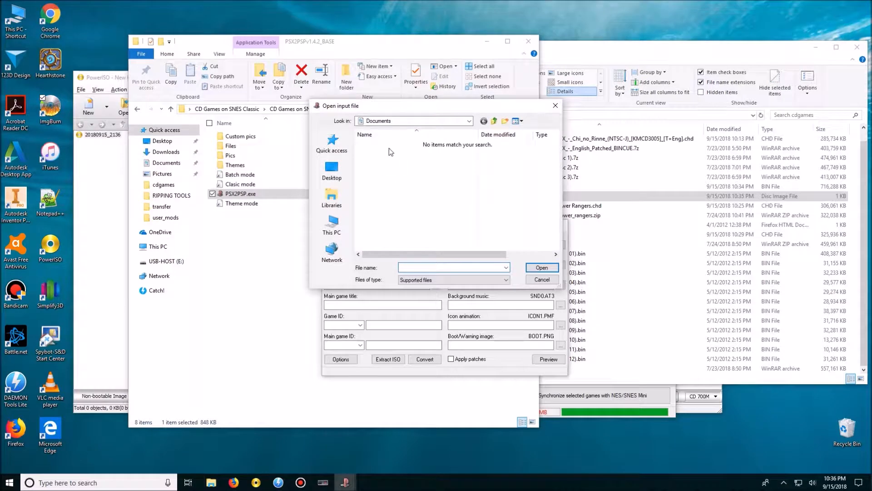
left_click(332, 169)
scroll(439, 204, "down", 5)
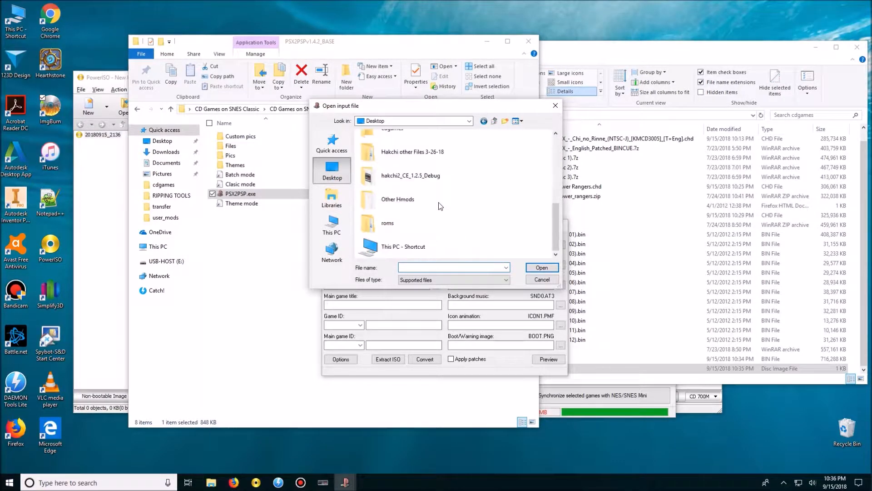
scroll(414, 192, "up", 3)
double_click(411, 227)
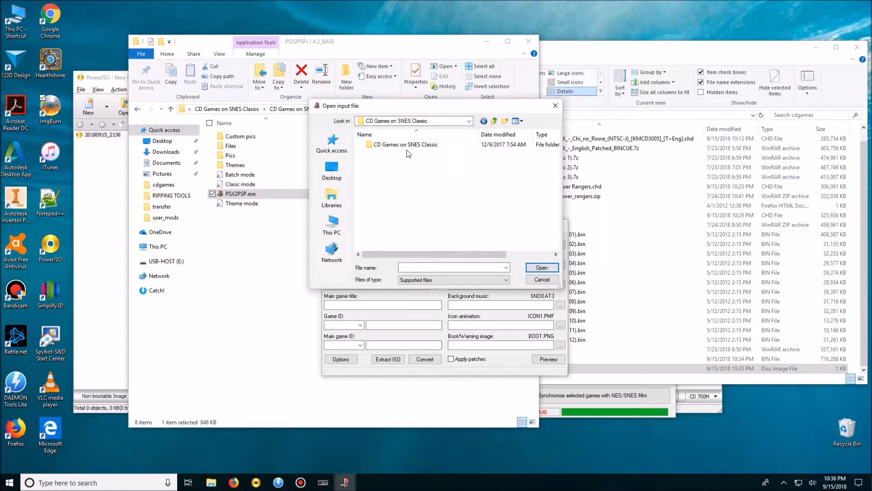
left_click(493, 121)
scroll(397, 225, "down", 5)
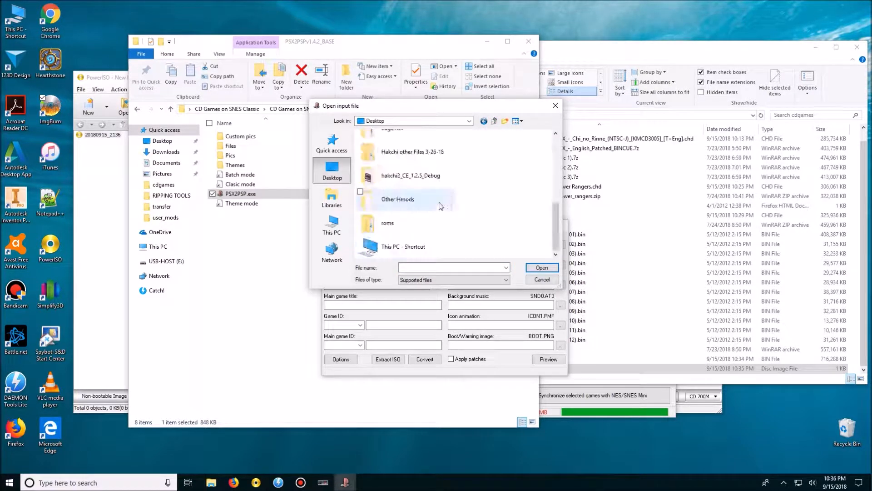
scroll(423, 164, "up", 2)
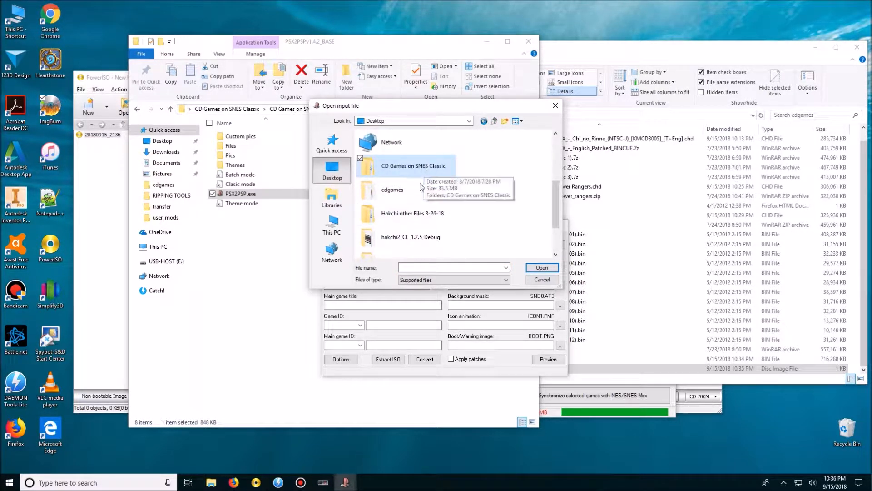
double_click(418, 187)
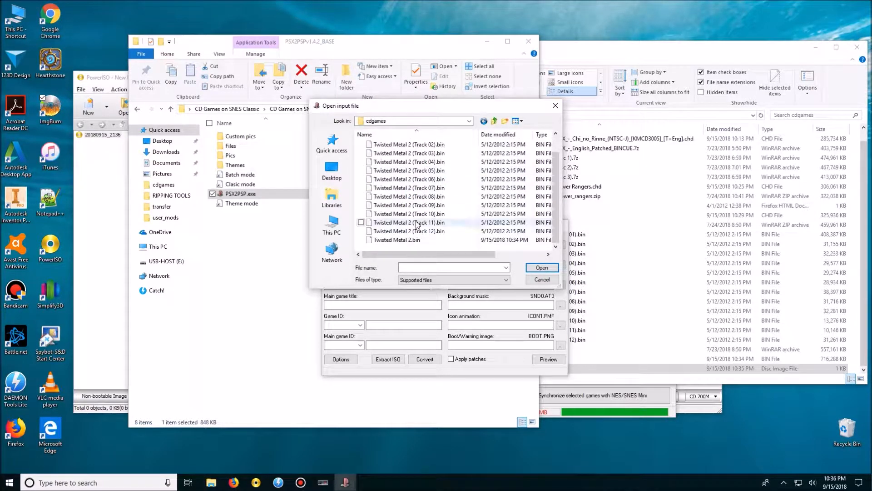
scroll(408, 243, "up", 1)
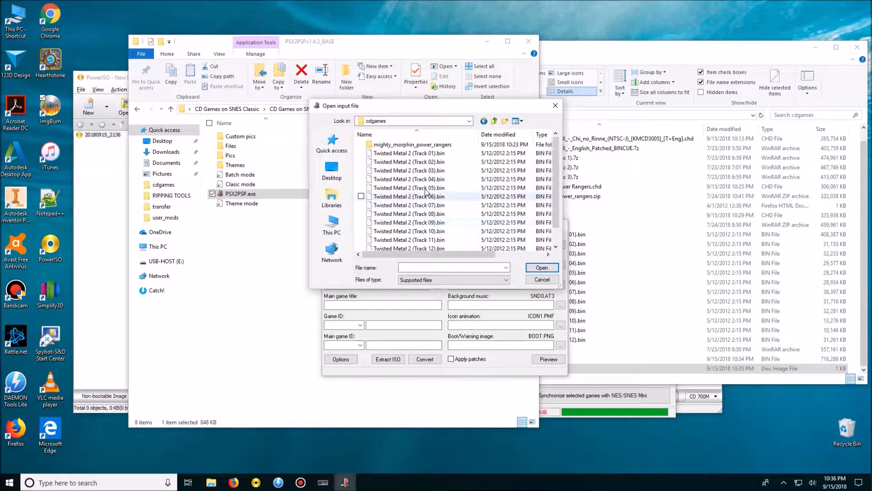
scroll(414, 243, "down", 1)
double_click(421, 240)
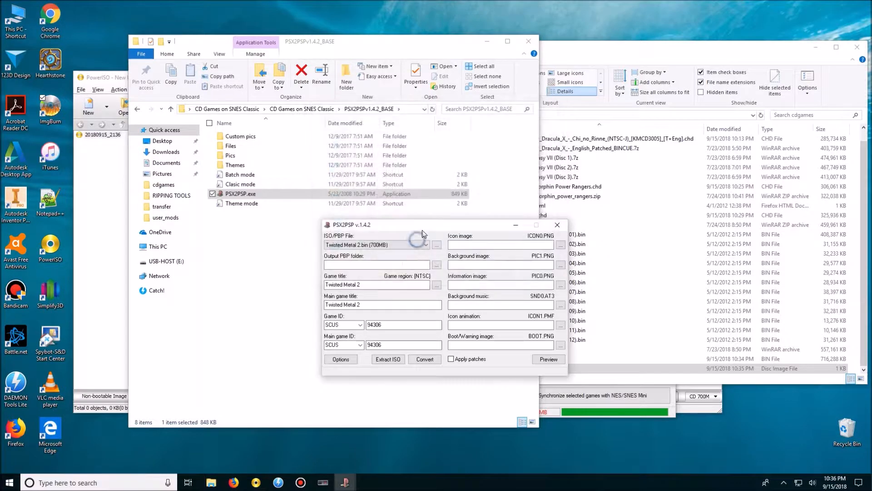
Set the output PBP folder to cdgames on the desktop and convert Twisted Metal 2 to PBP.
left_click_drag(412, 232, 387, 187)
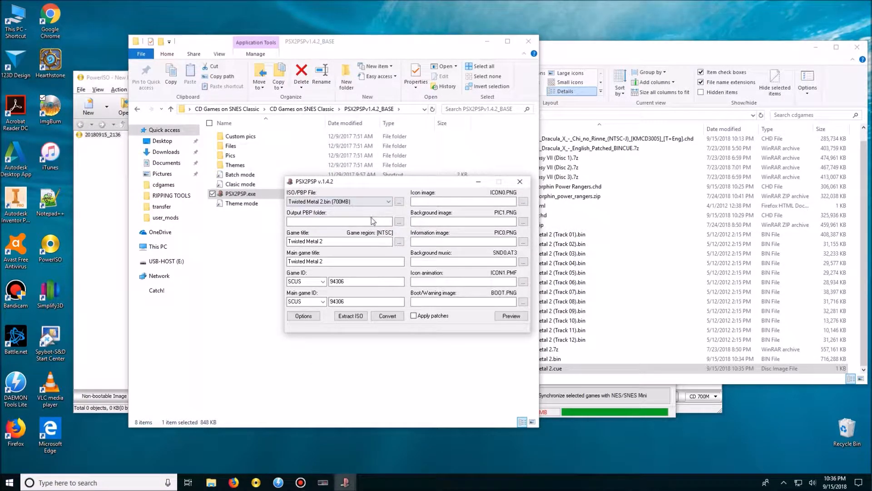
left_click(399, 221)
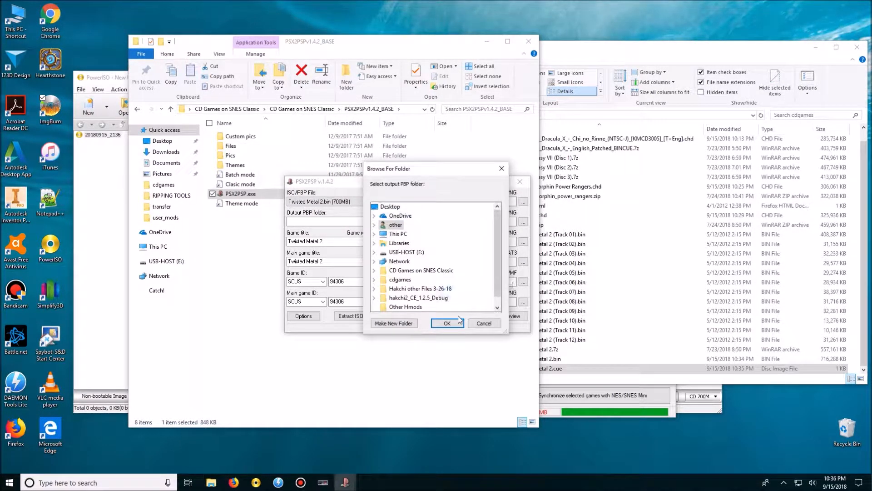
double_click(400, 280)
scroll(417, 282, "down", 1)
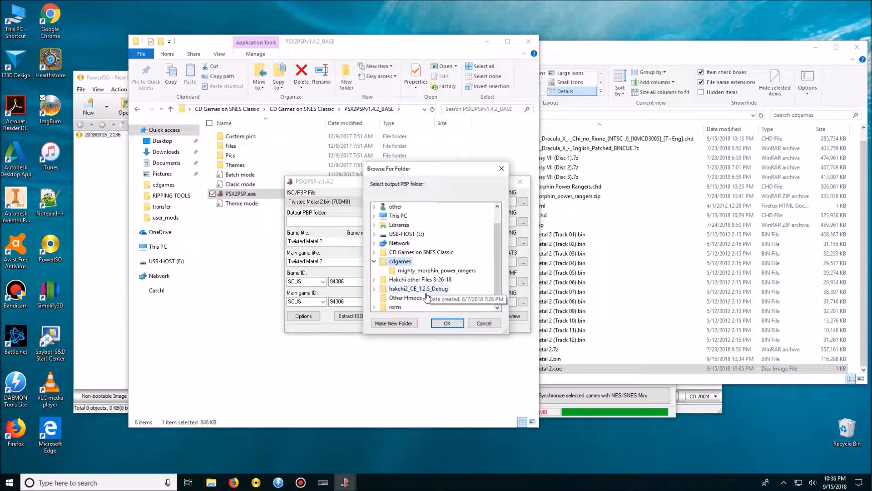
left_click(447, 322)
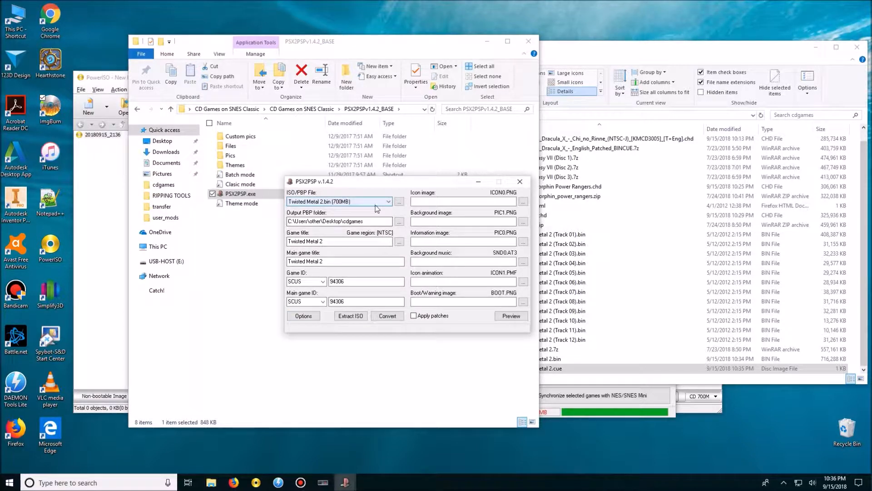
left_click(397, 319)
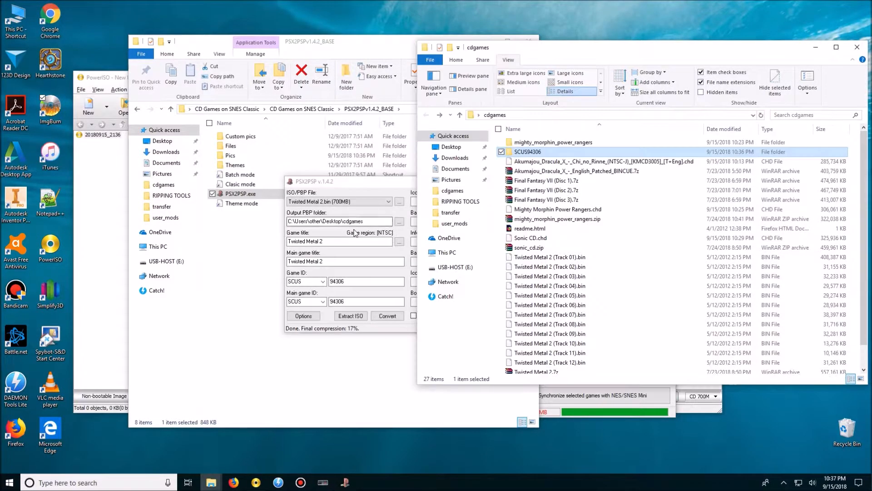
Open the SCUS94306 folder in cdgames and rename EBOOT.PBP as Twisted Metal 2.PBP.
left_click(362, 194)
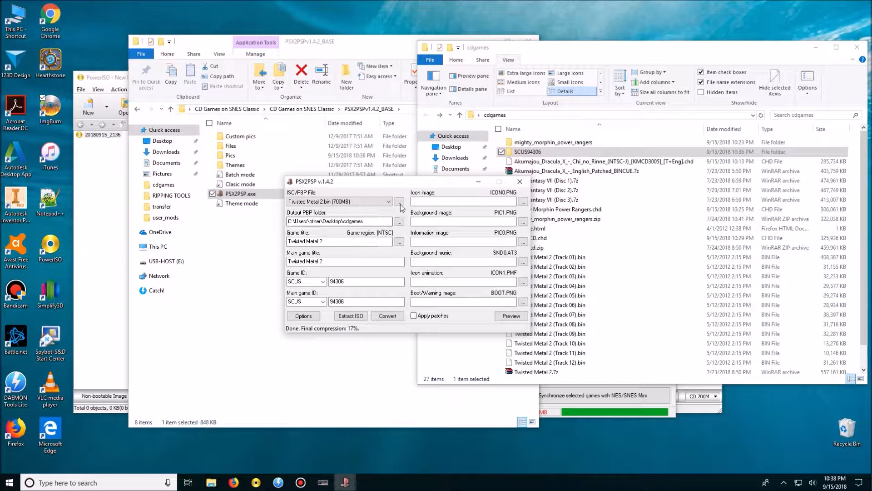
left_click_drag(460, 190, 420, 191)
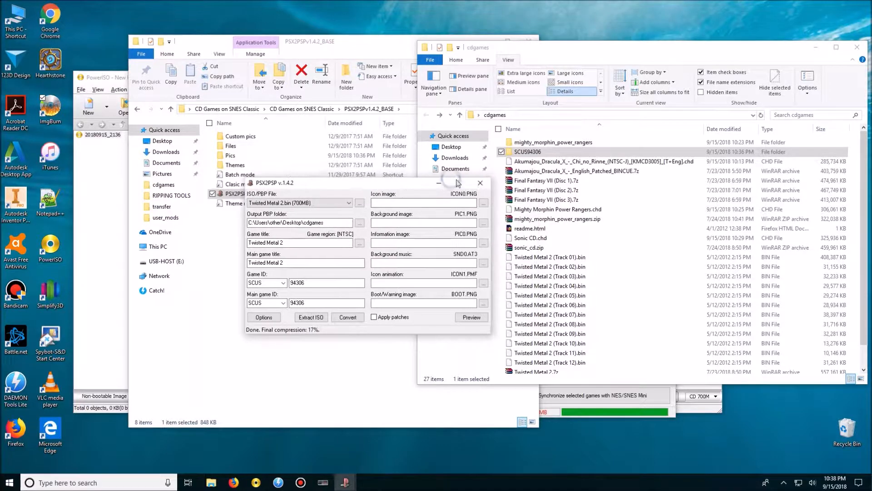
double_click(544, 153)
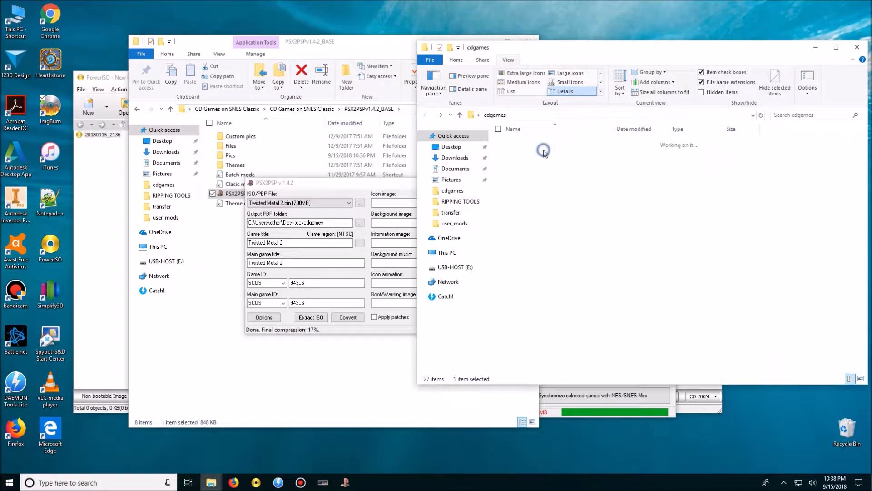
left_click(541, 145)
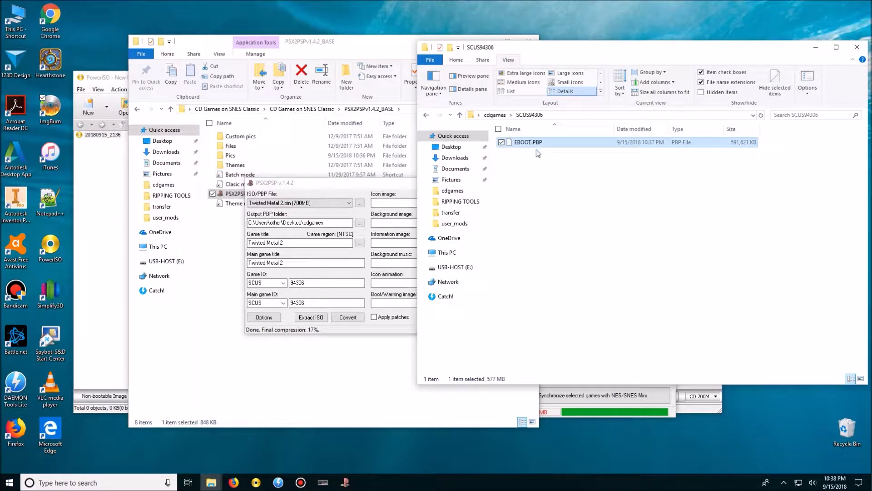
right_click(537, 145)
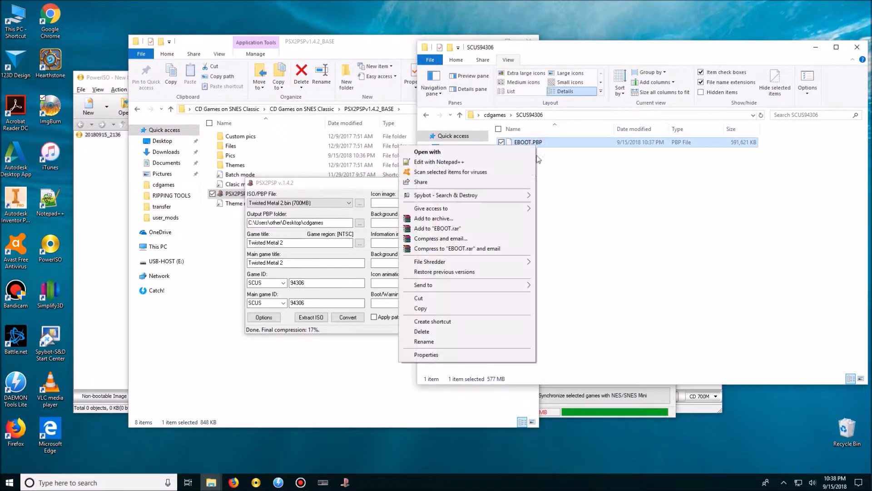
left_click(451, 344)
type("Twisted Metal 2")
left_click(596, 261)
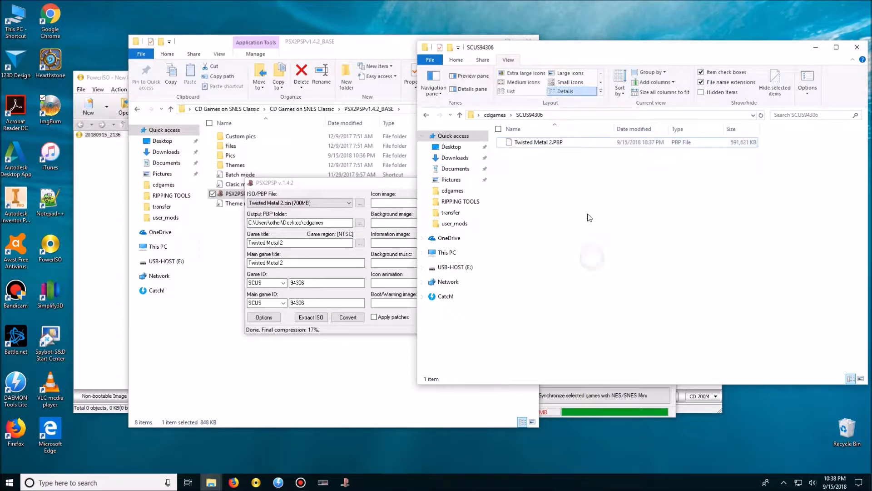
Switch to hakchi CE and add Twisted Metal 2.PBP from the SCUS94306 folder to its games list.
left_click(577, 417)
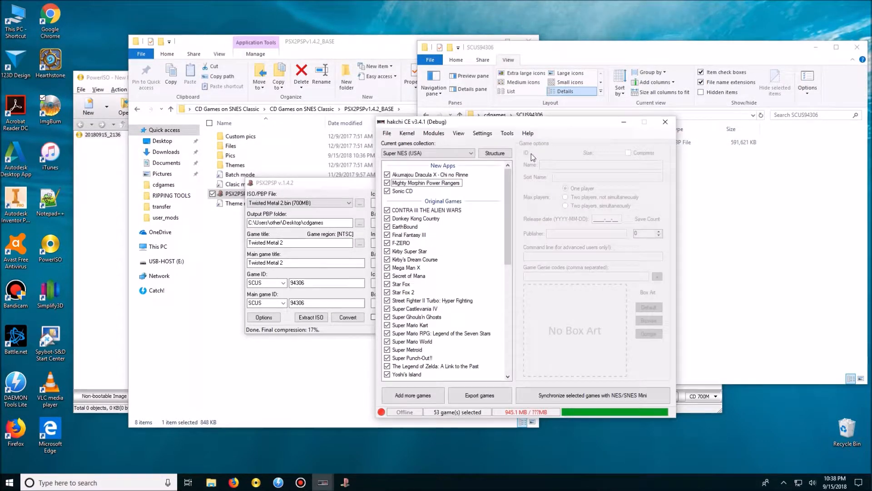
left_click_drag(547, 126, 445, 153)
left_click_drag(538, 142, 378, 227)
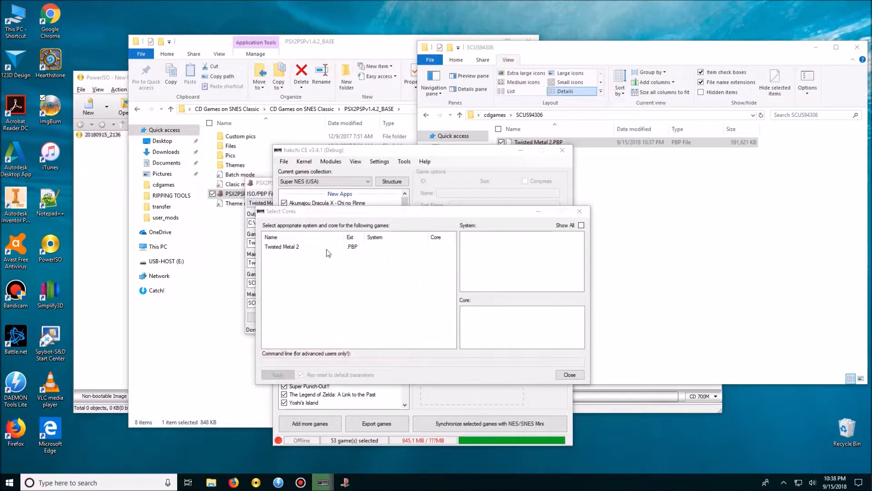
Assign Twisted Metal 2 the Sony - PlayStation system and PCSX ReARMed [NEON] core, and give it PlayStation cover art from Google Images.
left_click(290, 246)
left_click(488, 241)
left_click(490, 315)
left_click(278, 375)
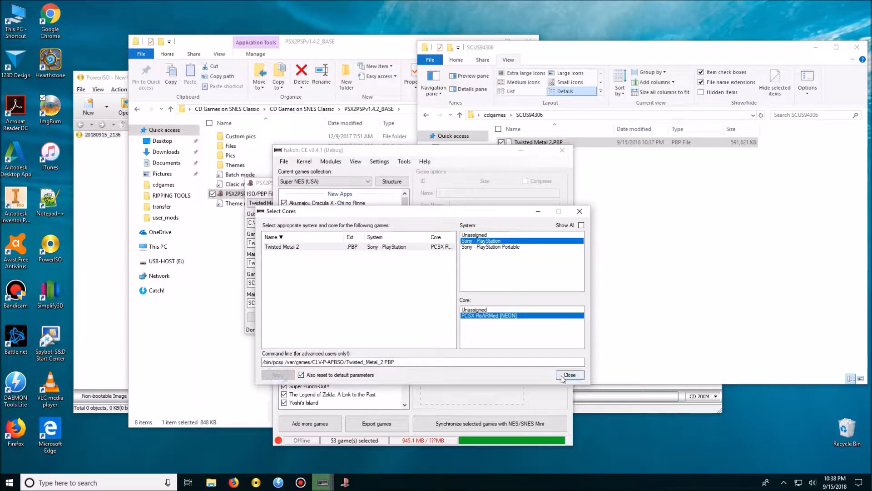
left_click(570, 375)
left_click(546, 361)
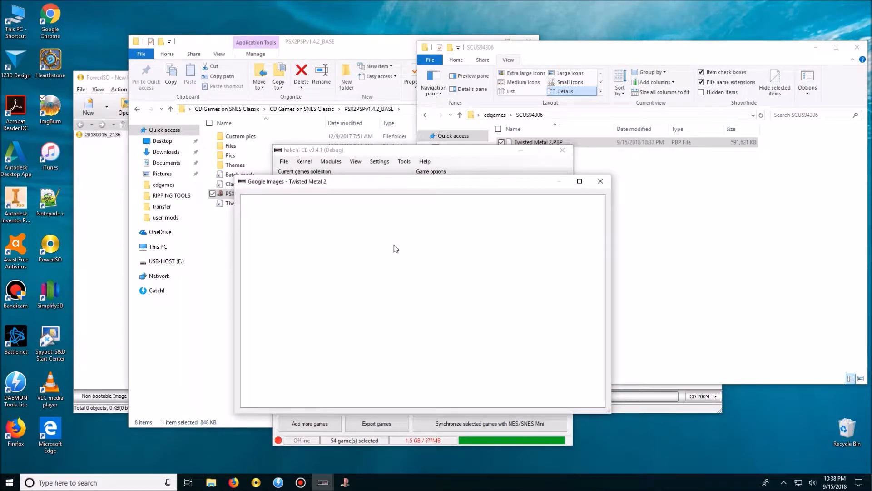
double_click(424, 253)
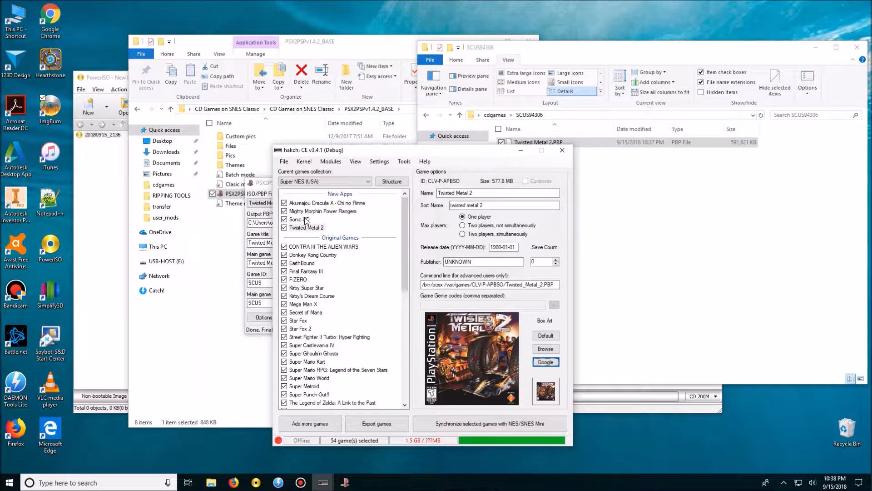
Return to the cdgames folder in File Explorer and extract Final Fantasy VII (Disc 1).7z in place.
left_click(628, 212)
left_click(426, 115)
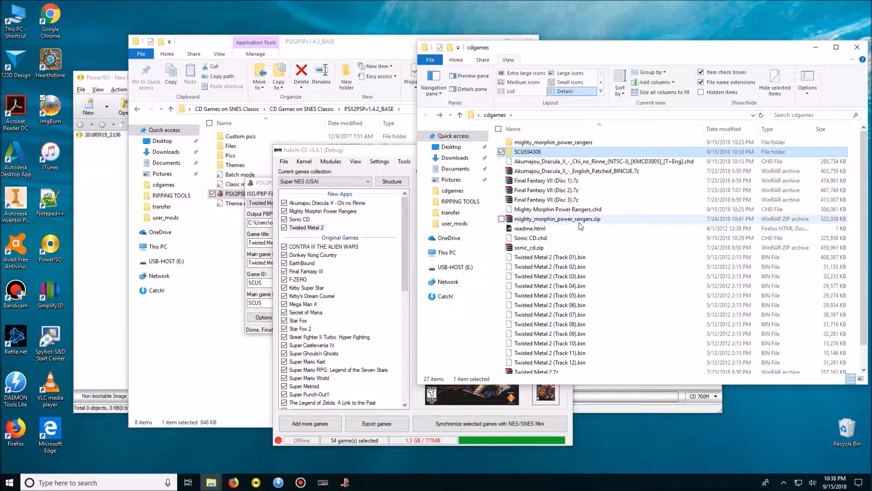
right_click(569, 183)
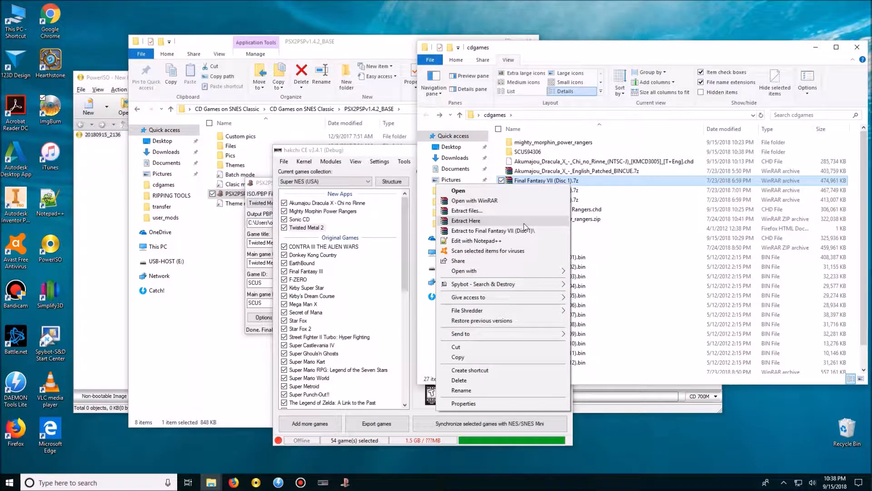
left_click(466, 221)
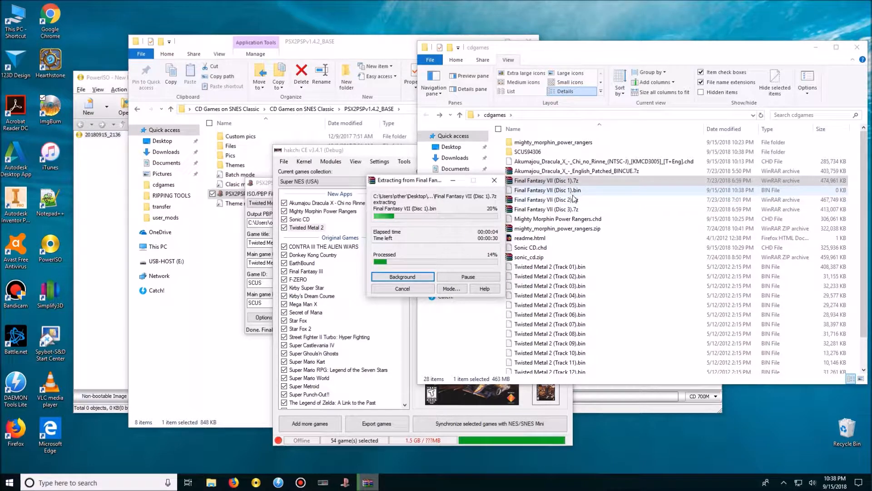
Delete the twelve Twisted Metal 2 track files, Twisted Metal 2.bin and Twisted Metal 2.cue from cdgames, skipping the file in use.
scroll(590, 218, "down", 2)
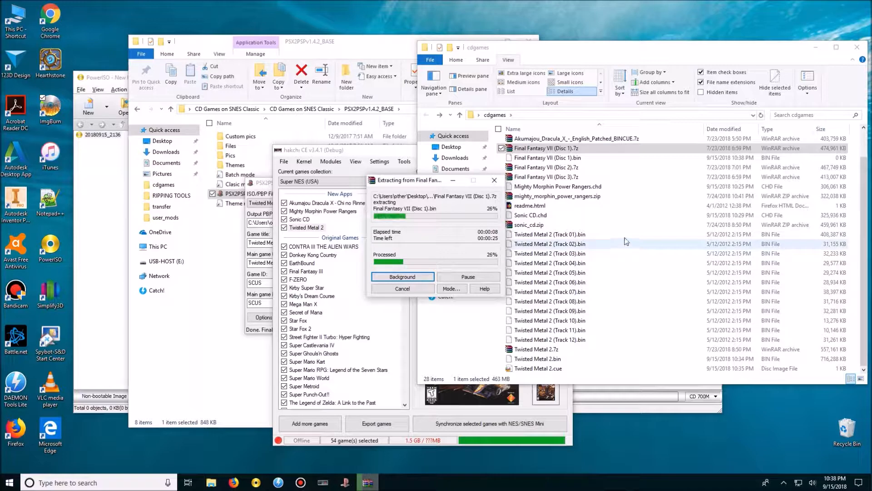
left_click_drag(850, 233, 589, 342)
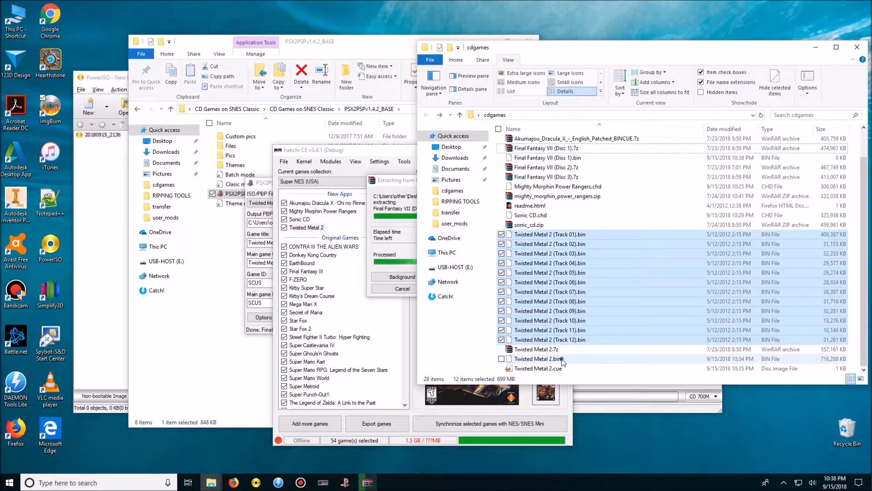
left_click(560, 359, "ctrl")
left_click(561, 367, "ctrl")
key("Delete")
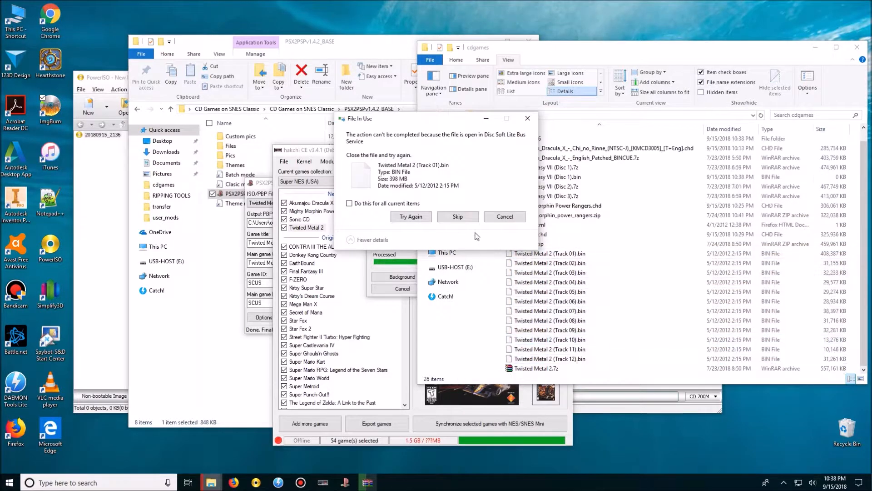
left_click(457, 217)
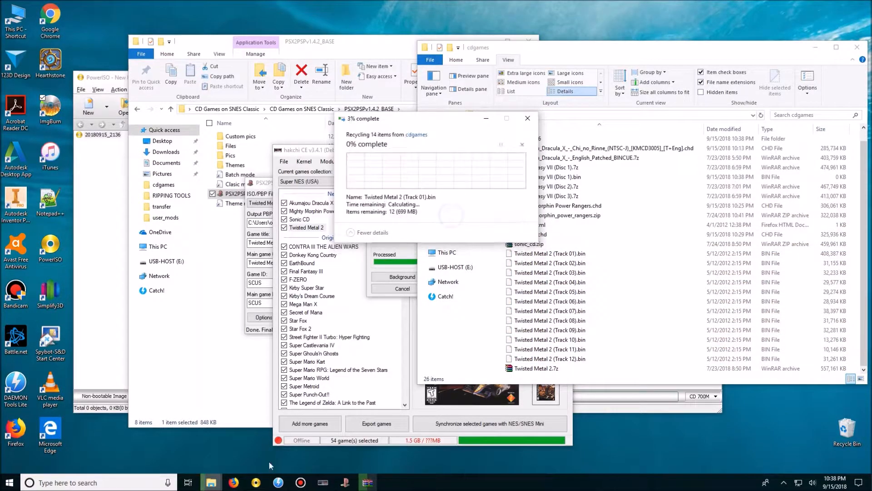
Release the mounted Twisted Metal 2 image in DAEMON Tools Lite and continue the deletion by skipping the locked file.
left_click(278, 482)
left_click(214, 331)
left_click(513, 90)
left_click(459, 216)
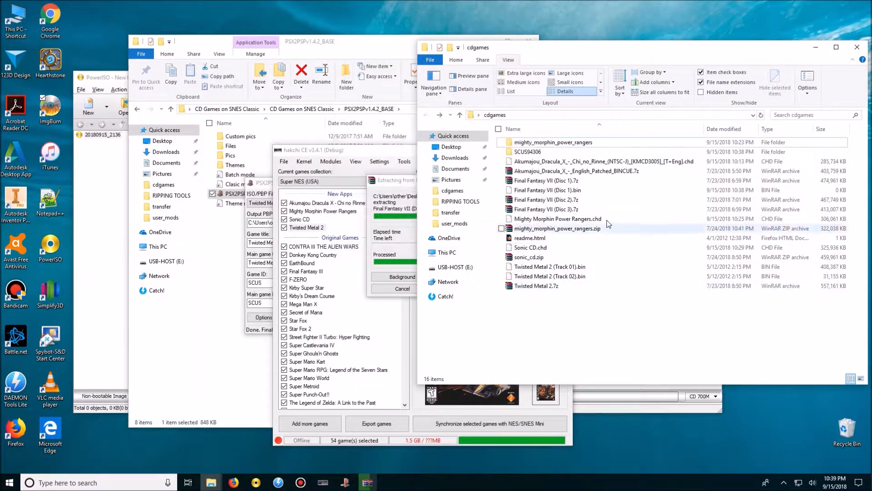
Delete Twisted Metal 2 (Track 01).bin, Twisted Metal 2 (Track 02).bin and Twisted Metal 2.7z from the cdgames folder.
left_click_drag(591, 267, 586, 276)
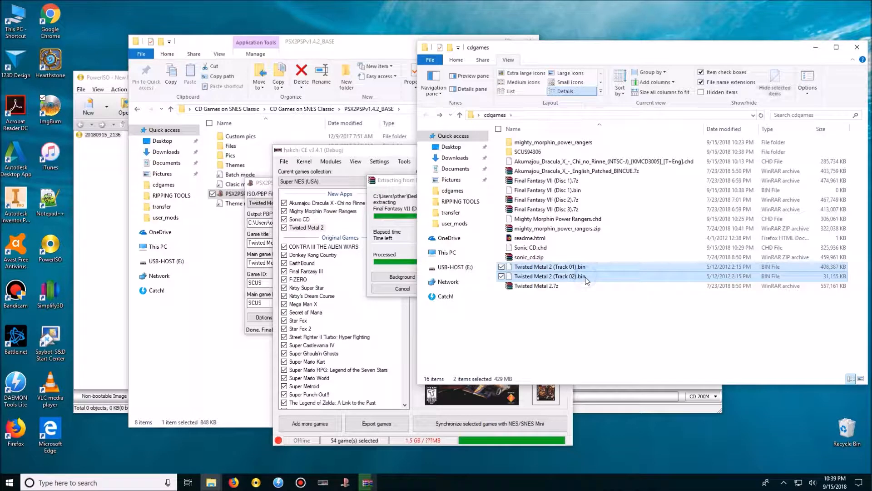
key("Delete")
left_click(547, 267)
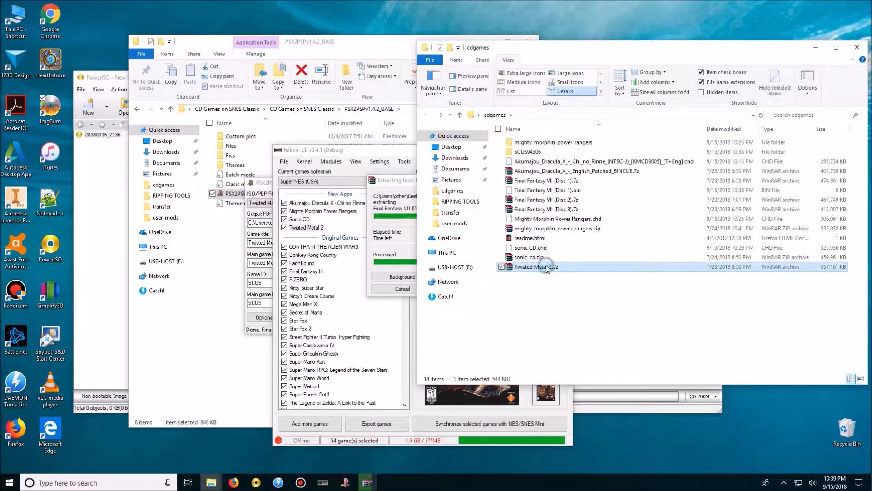
key("Delete")
Delete sonic_cd.zip, readme.html, mighty_morphin_power_rangers.zip and the Akumajou Dracula X English Patched BINCUE archive from cdgames.
left_click(560, 256)
key("Delete")
left_click(550, 238)
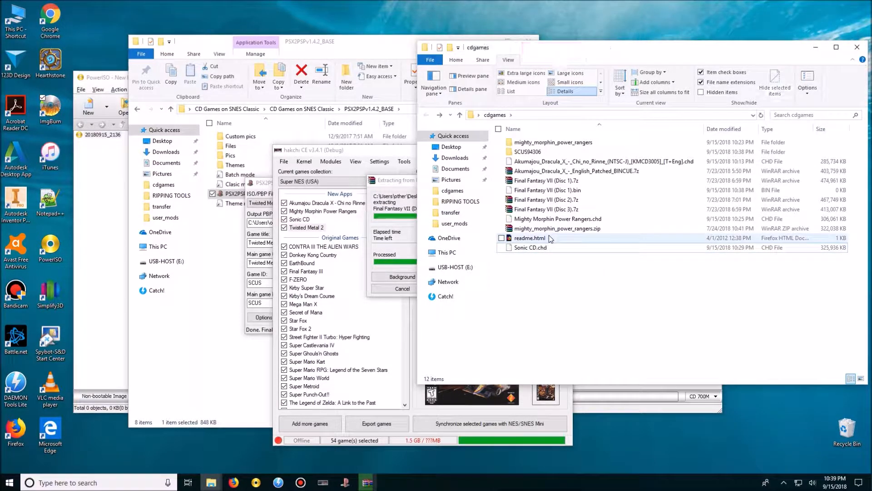
key("Delete")
left_click(561, 228)
key("Delete")
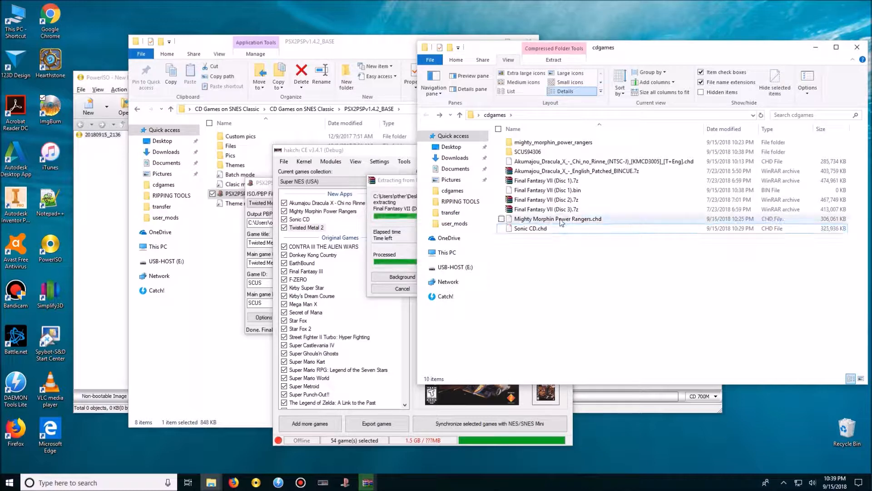
left_click(563, 170)
key("Delete")
Try to delete the SCUS94306 and mighty_morphin_power_rangers folders from cdgames.
left_click(548, 151)
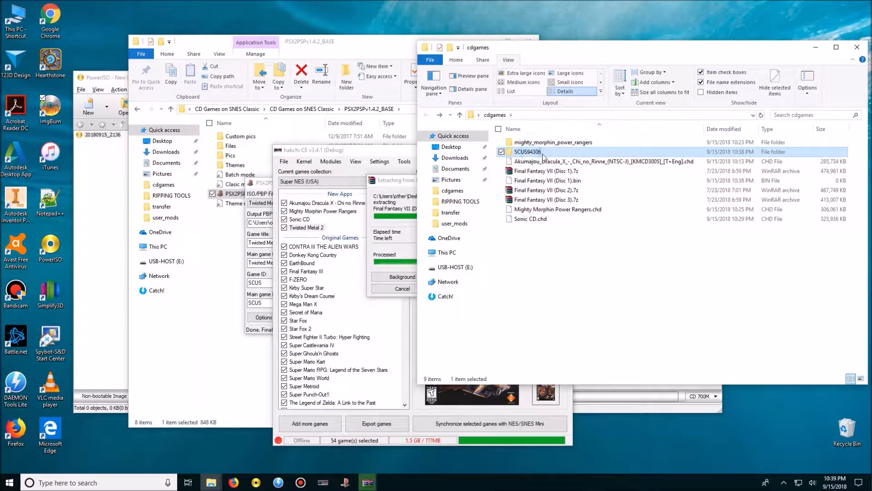
key("Delete")
key("Delete")
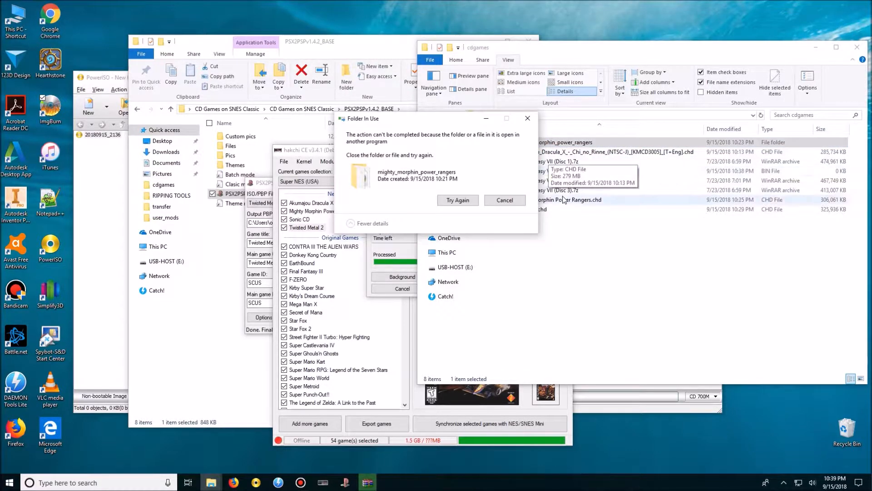
left_click(514, 203)
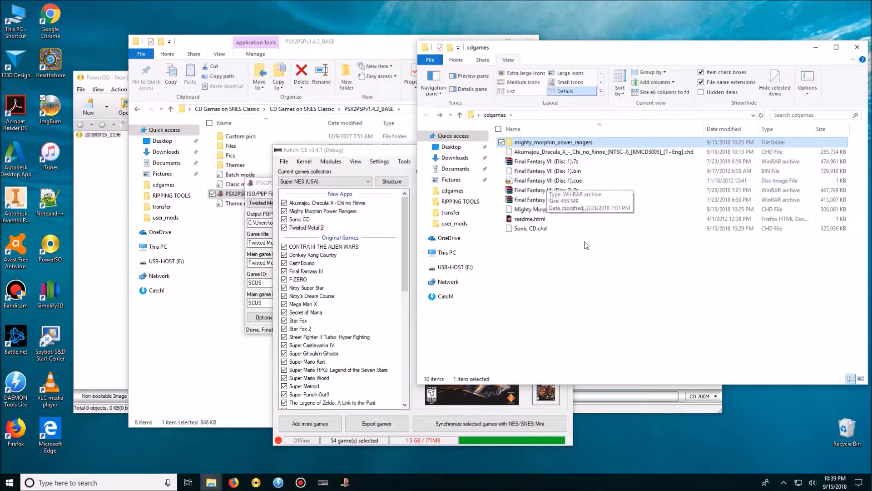
Check the contents of the SCUS94306 folder and the Twisted Metal 2 entry in hakchi CE, and return to cdgames.
double_click(534, 238)
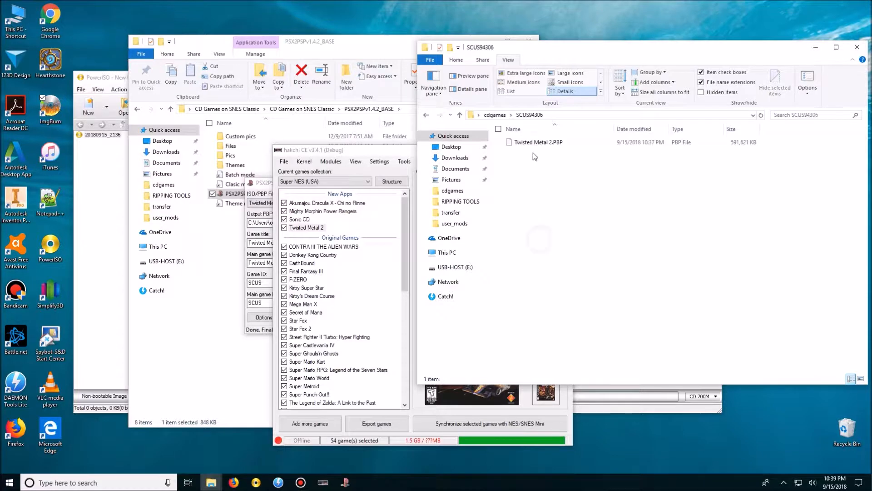
left_click(533, 143)
left_click(426, 114)
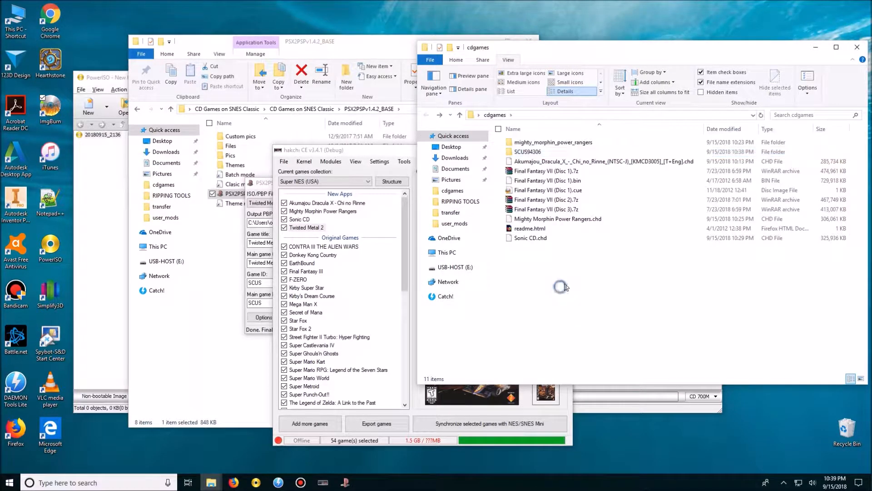
left_click(336, 151)
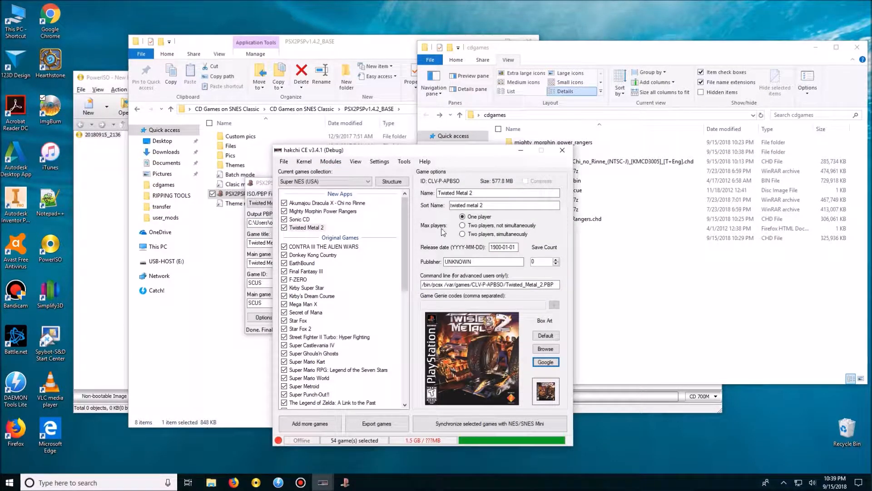
left_click(583, 262)
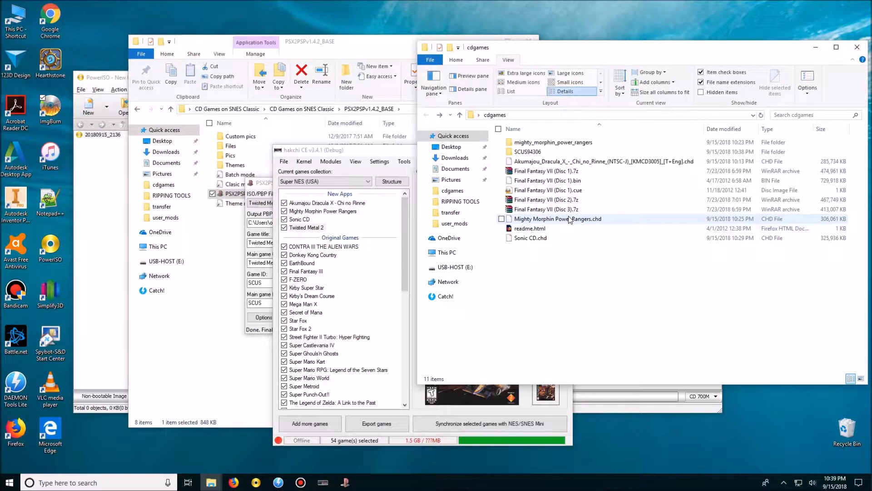
Restart PSX2PSP from its program folder and load Final Fantasy VII (Disc 1).bin as the first ISO/PBP file.
left_click(260, 184)
left_click(315, 203)
left_click(315, 204)
left_click(363, 203)
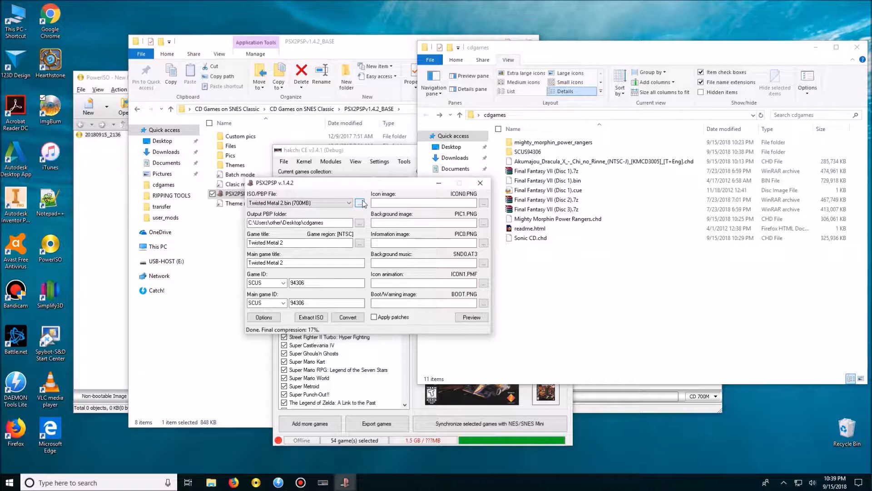
left_click(480, 182)
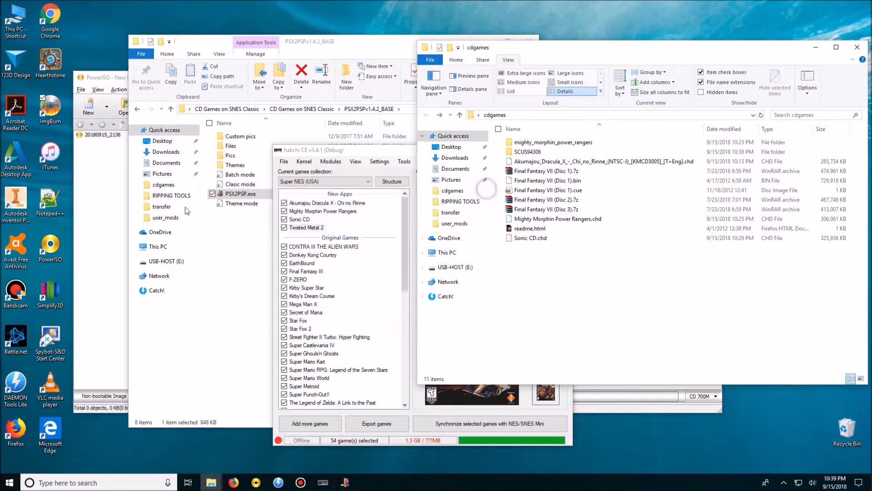
double_click(239, 194)
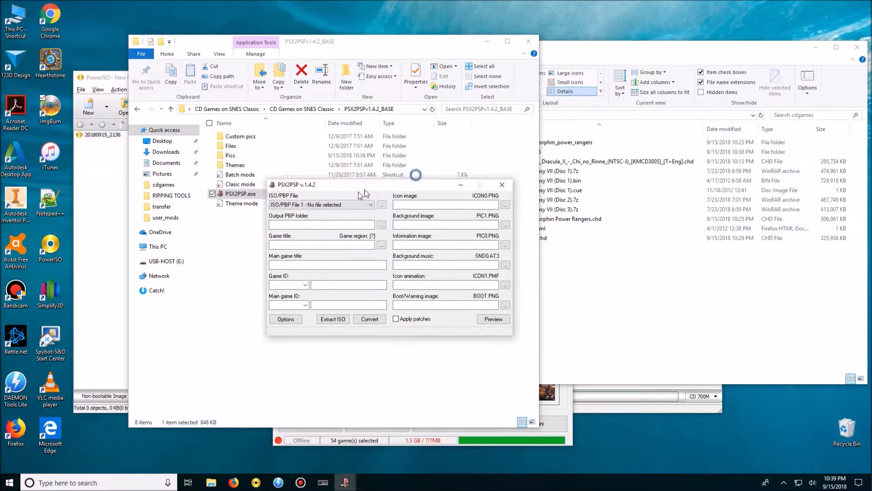
left_click(368, 211)
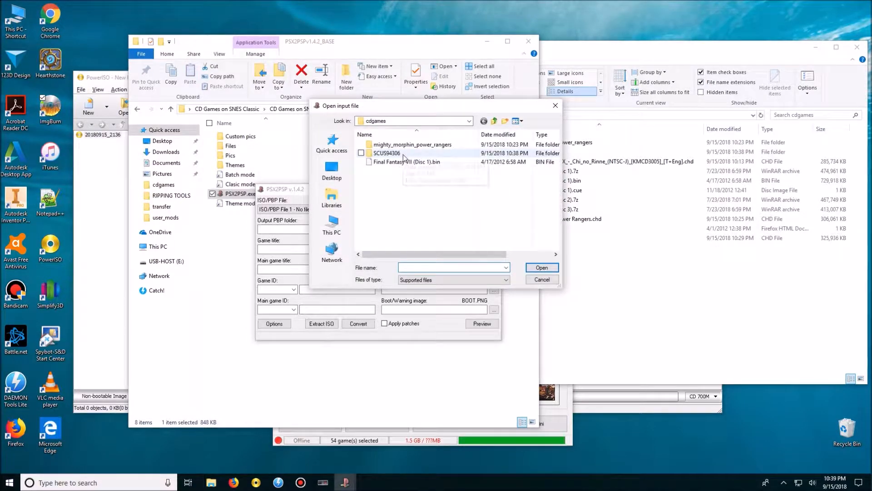
double_click(427, 163)
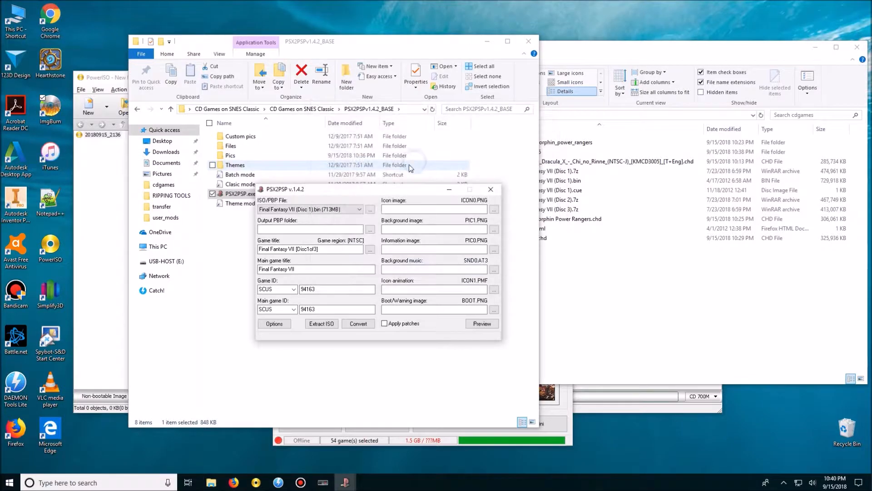
Select the ISO/PBP File 2 slot and browse cdgames for the disc 2 image with the BIN file filter, cancelling the file selection.
left_click(360, 210)
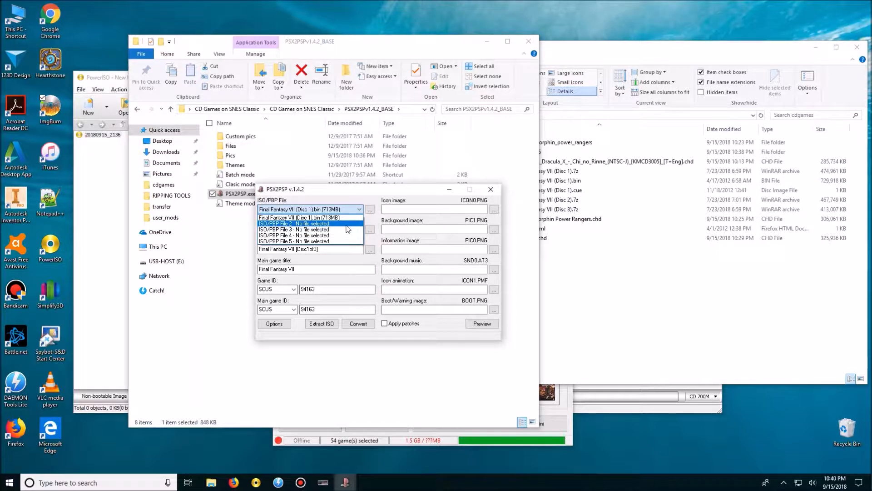
left_click(326, 224)
left_click(345, 209)
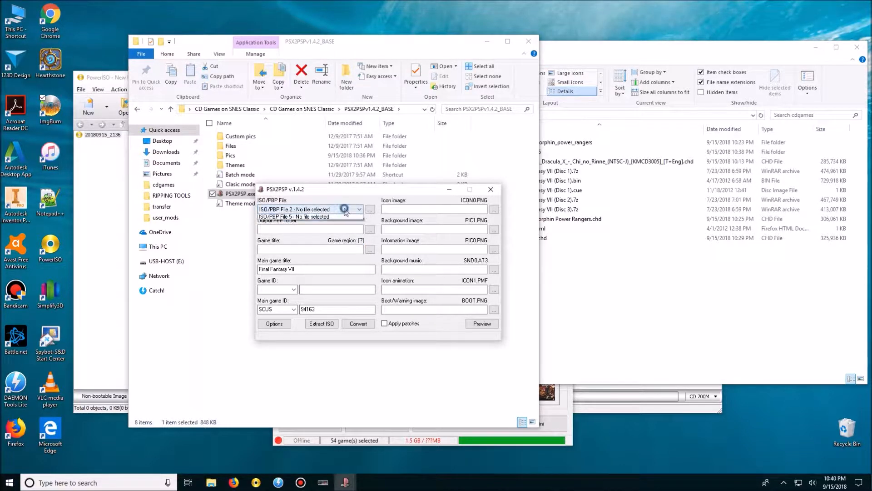
left_click(345, 208)
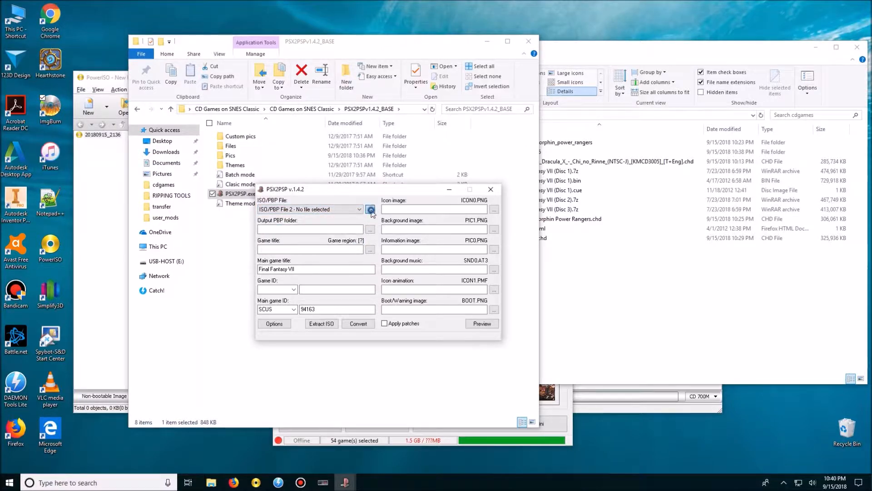
left_click(371, 210)
left_click(449, 280)
left_click(424, 307)
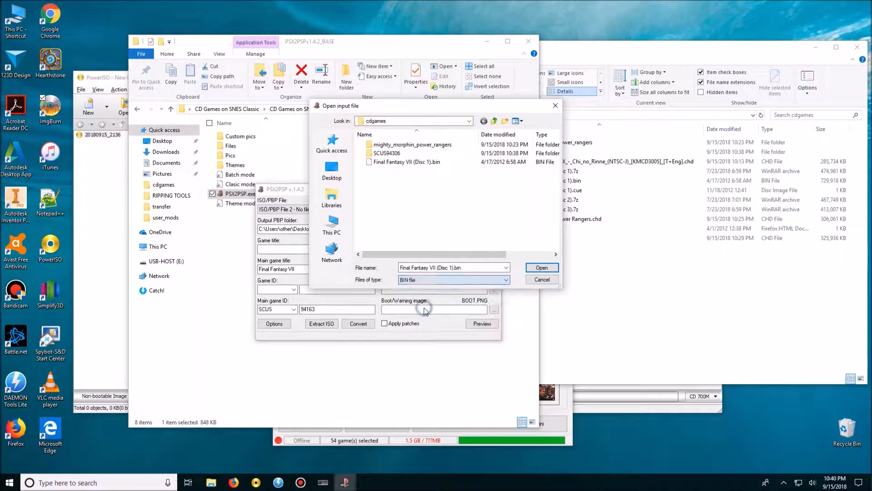
left_click(537, 281)
Extract Final Fantasy VII (Disc 2).7z and Final Fantasy VII (Disc 3).7z in place in the cdgames folder.
left_click(623, 72)
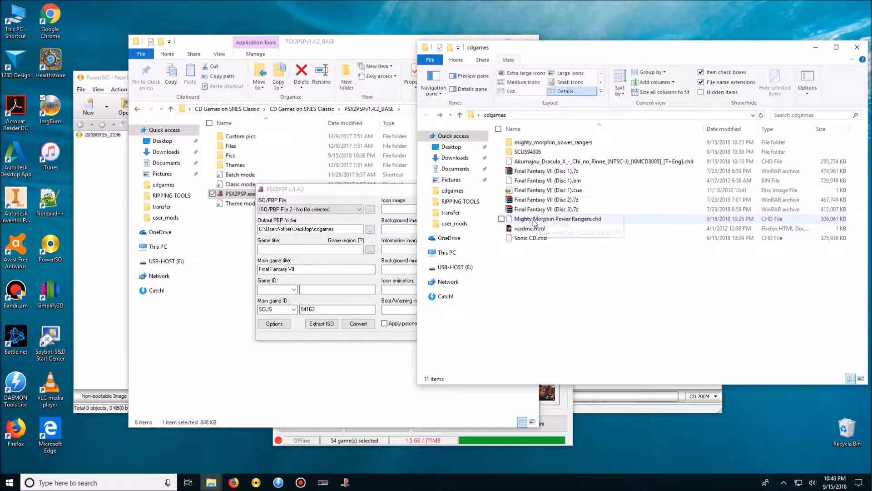
right_click(549, 201)
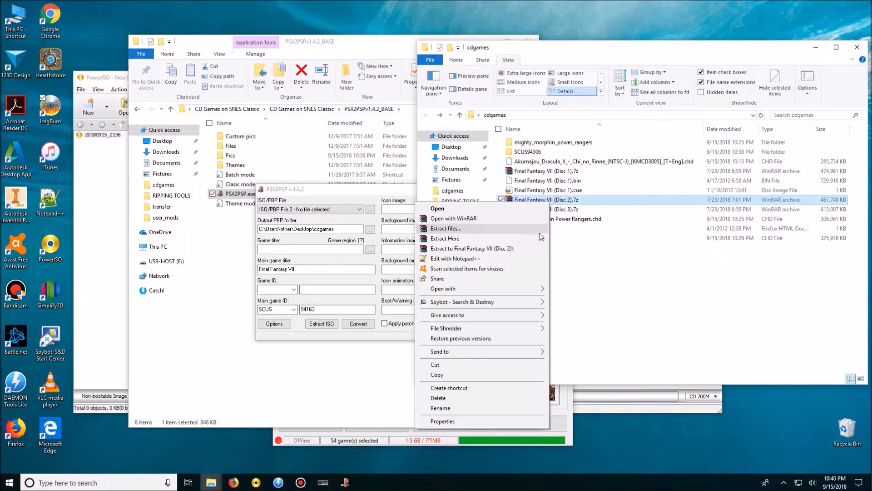
left_click(522, 231)
left_click(581, 210)
right_click(575, 209)
left_click(522, 233)
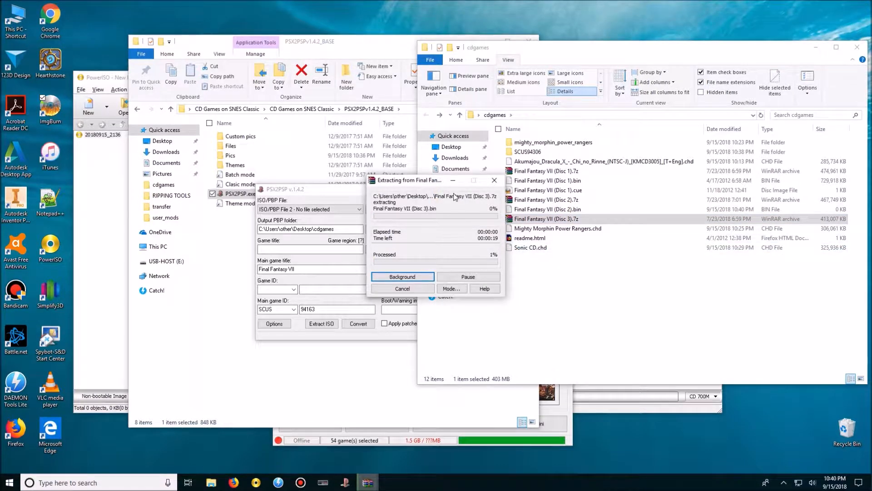
left_click_drag(418, 181, 452, 180)
left_click(381, 221)
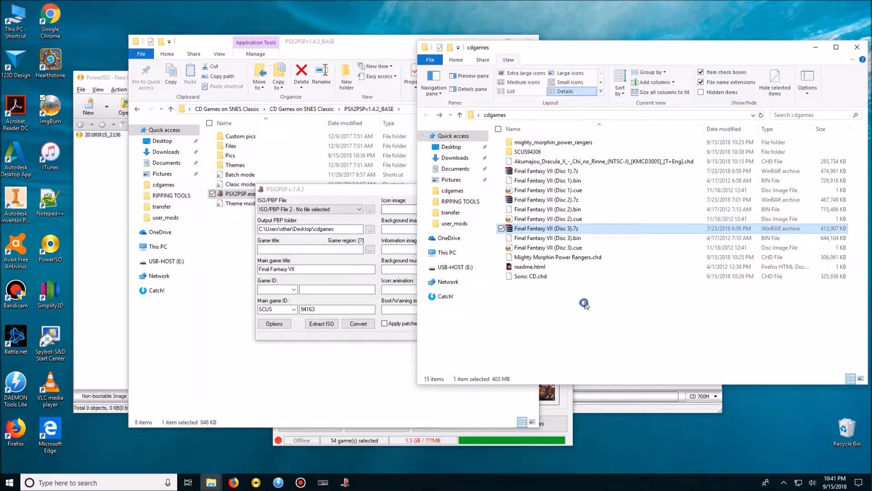
Switch back to PSX2PSP and load Final Fantasy VII (Disc 2).bin into the ISO/PBP File 2 slot.
left_click(334, 213)
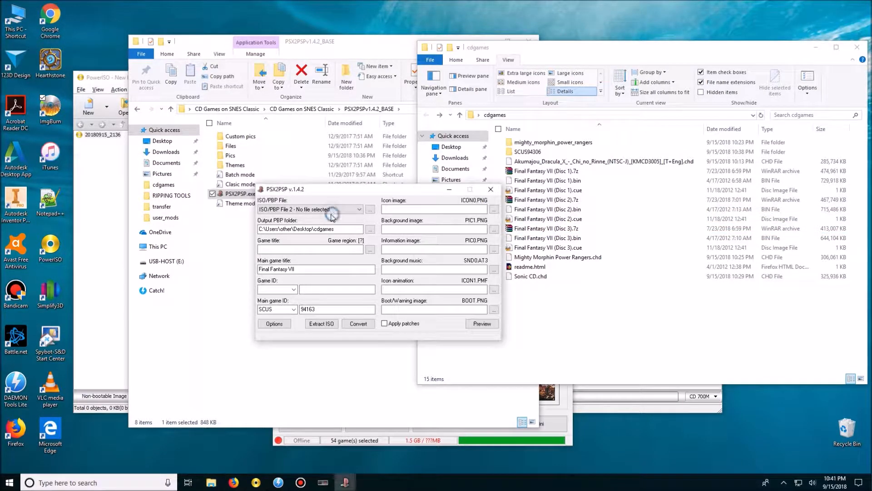
left_click(334, 214)
left_click(354, 221)
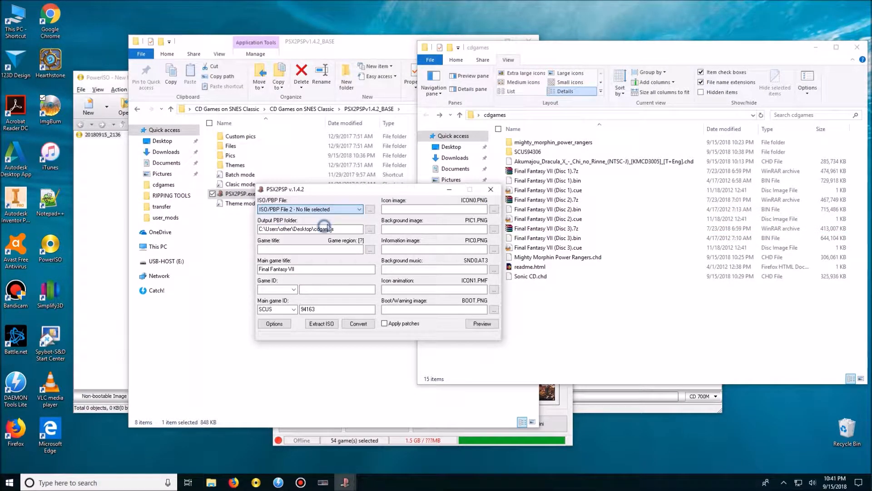
left_click(370, 209)
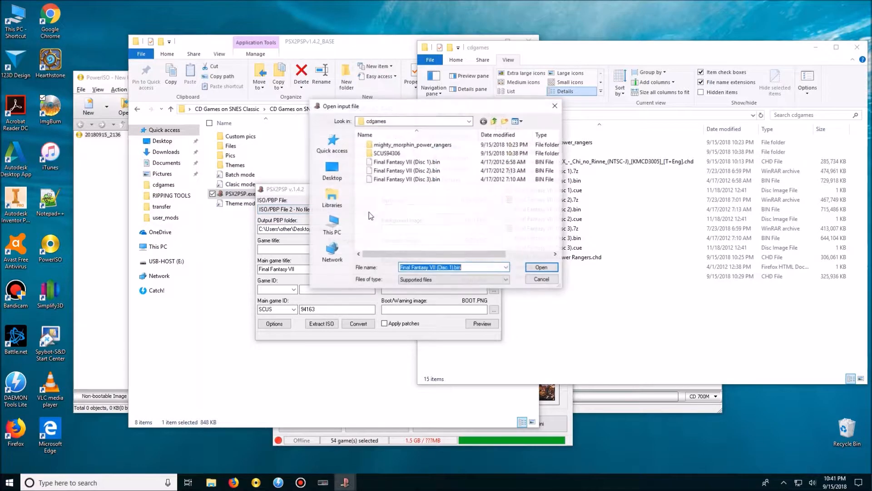
double_click(435, 172)
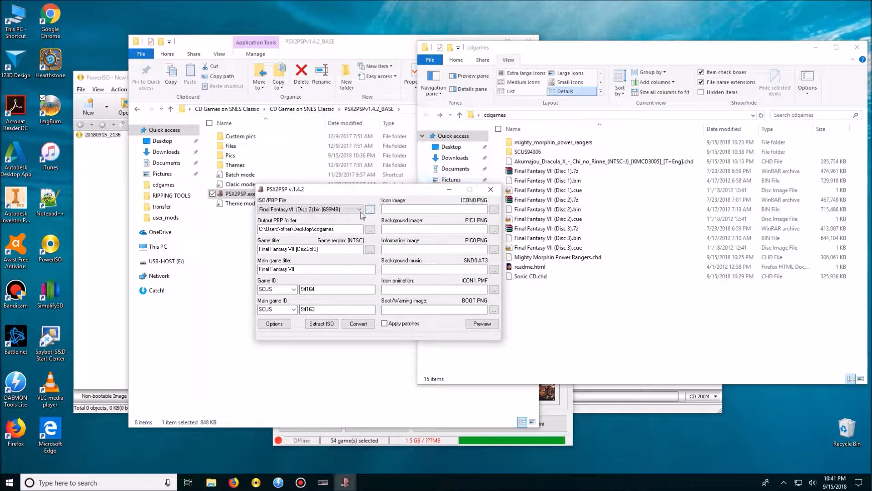
Load Final Fantasy VII (Disc 3).bin into the ISO/PBP File 3 slot and convert the three discs to one PBP.
left_click(350, 210)
left_click(341, 229)
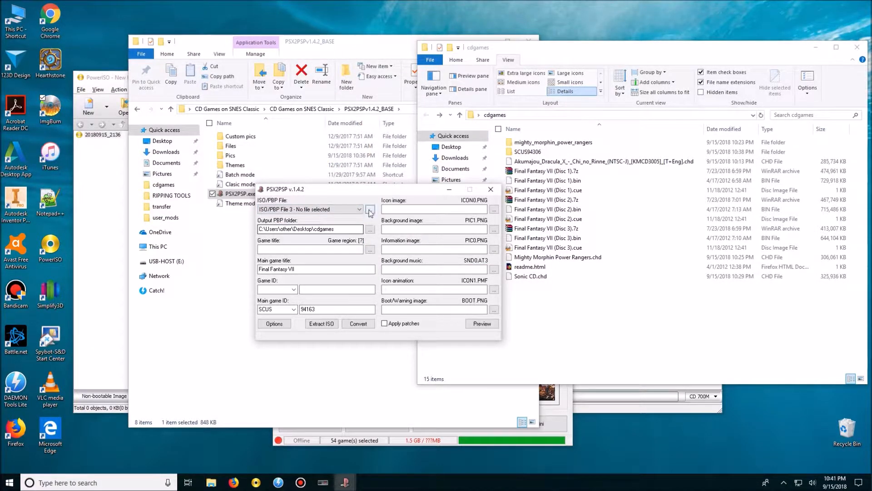
left_click(370, 209)
double_click(407, 179)
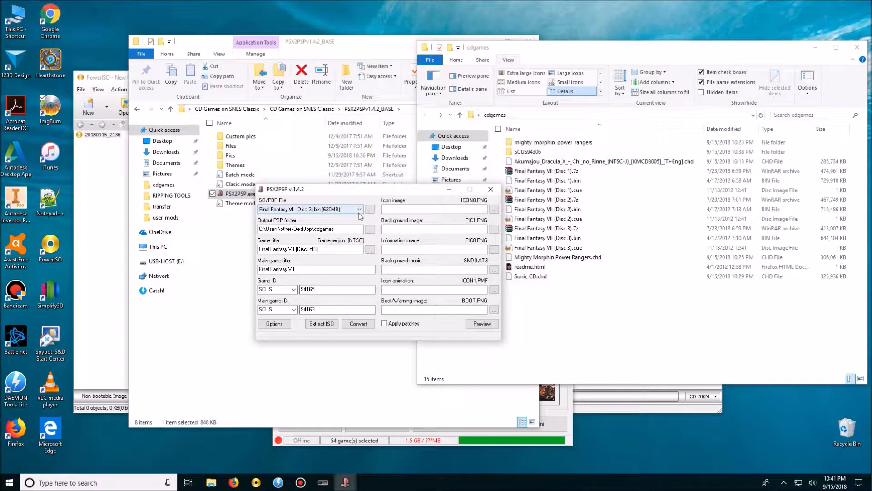
left_click(365, 324)
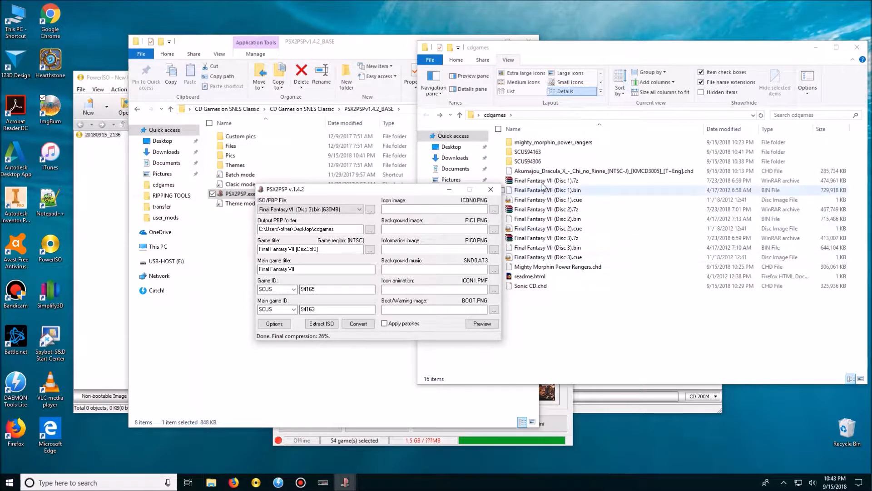
Find the converted EBOOT.PBP in the SCUS94163 folder and rename it Final Fantasy 7.PBP.
double_click(529, 162)
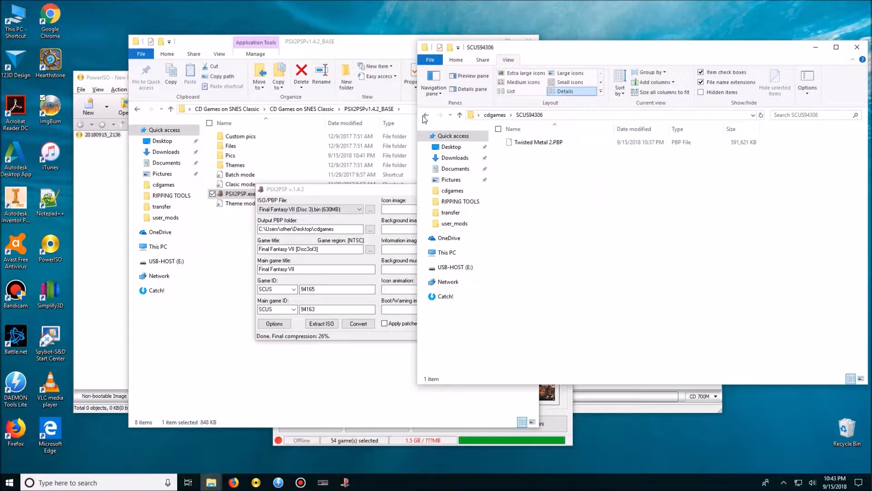
left_click(426, 114)
double_click(532, 152)
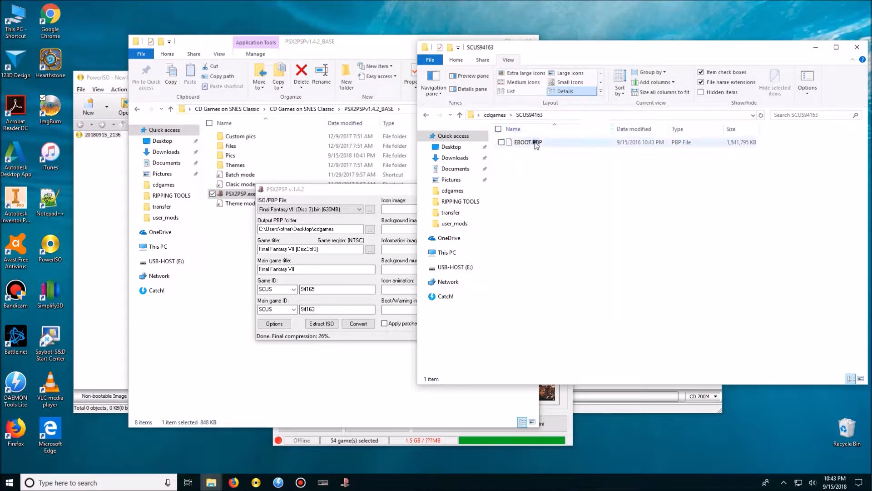
left_click(530, 142)
right_click(534, 143)
left_click(461, 339)
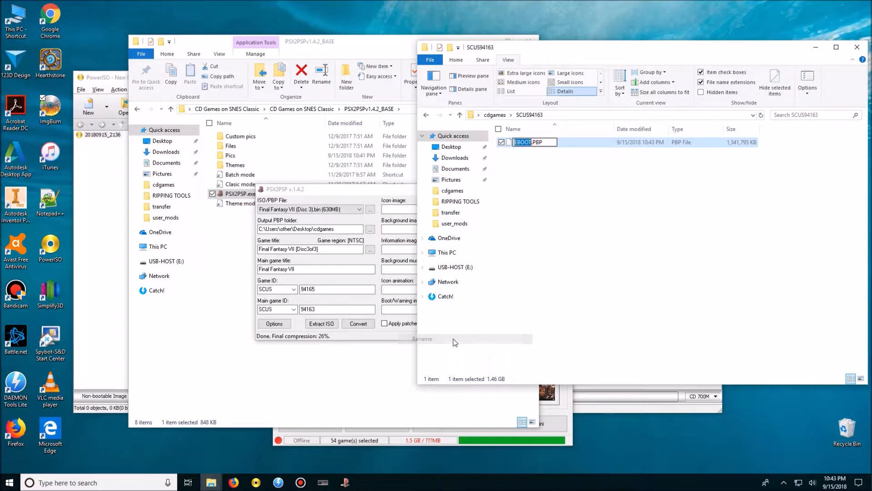
type("Final Fan")
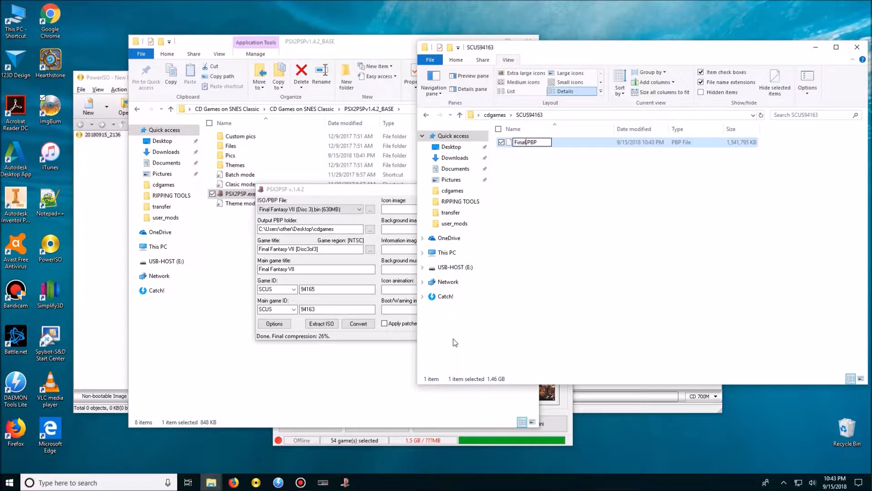
type("tasy 7")
left_click(516, 306)
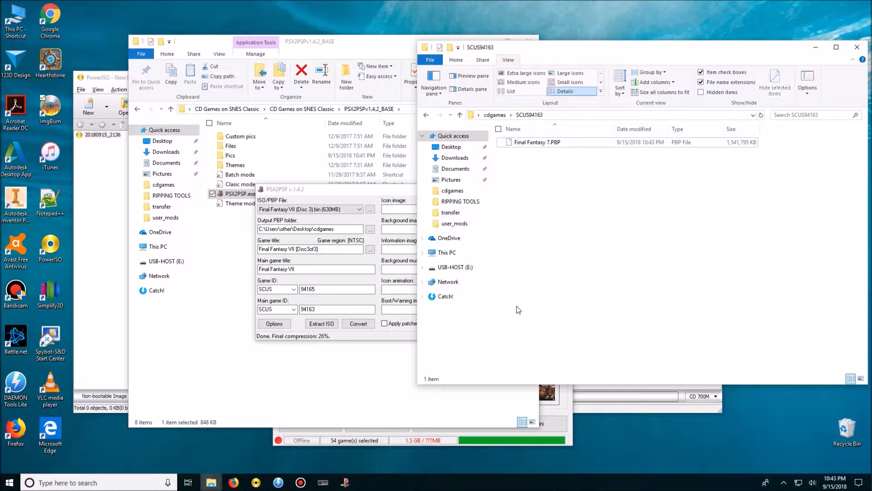
Add Final Fantasy 7.PBP to the hakchi CE games list with the Sony - PlayStation system and the PCSX ReARMed core.
left_click(563, 403)
left_click_drag(540, 141, 360, 210)
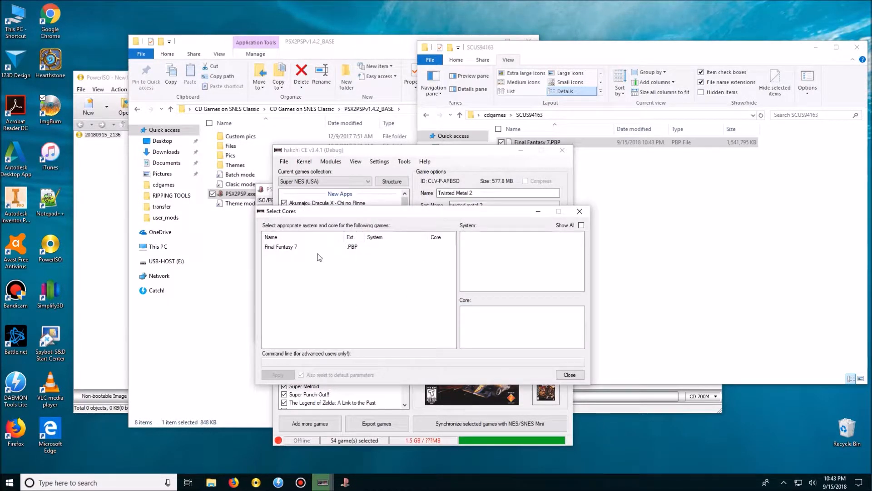
left_click(293, 246)
left_click(483, 241)
left_click(495, 315)
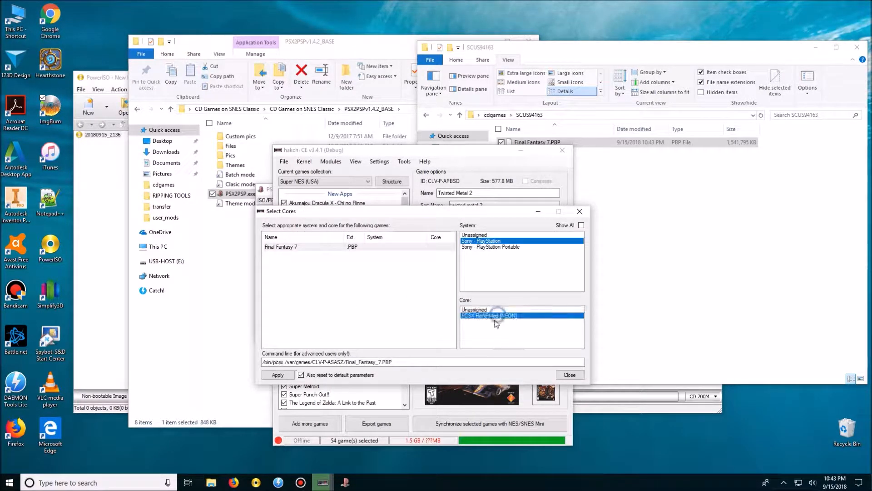
left_click(577, 374)
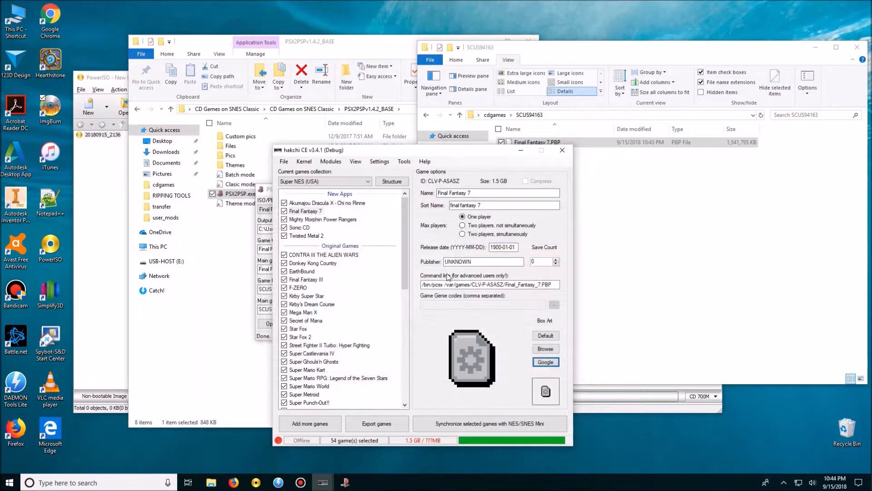
Switch to File Explorer and return from SCUS94163 to the cdgames folder.
left_click(629, 211)
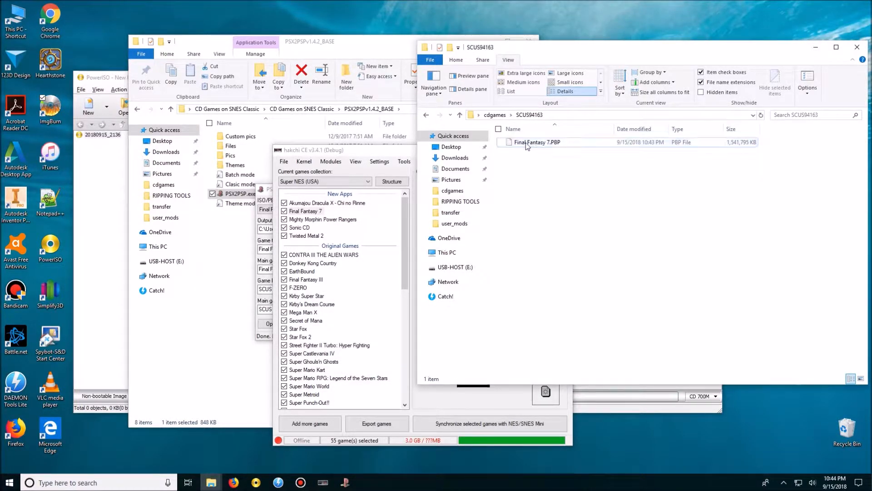
key("BackSpace")
left_click(555, 304)
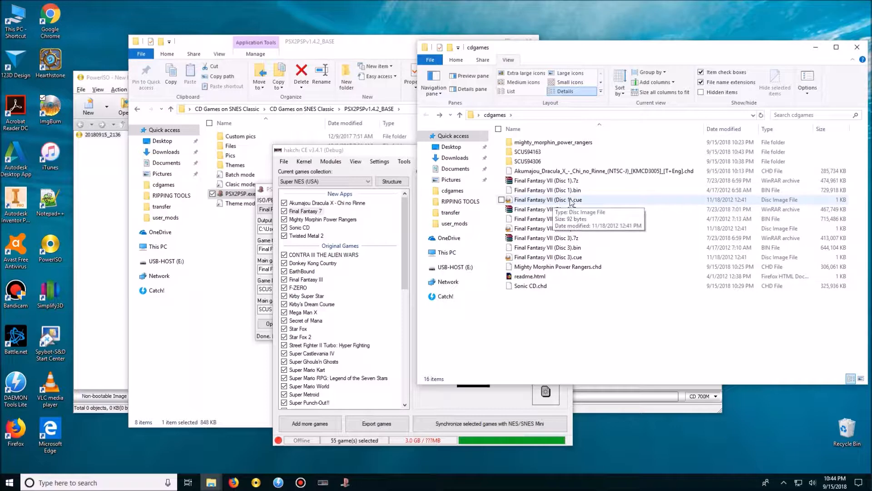
Back in hakchi CE, search Google for Final Fantasy 7 box art and apply the 220x218 PlayStation cover.
left_click(378, 162)
left_click(545, 363)
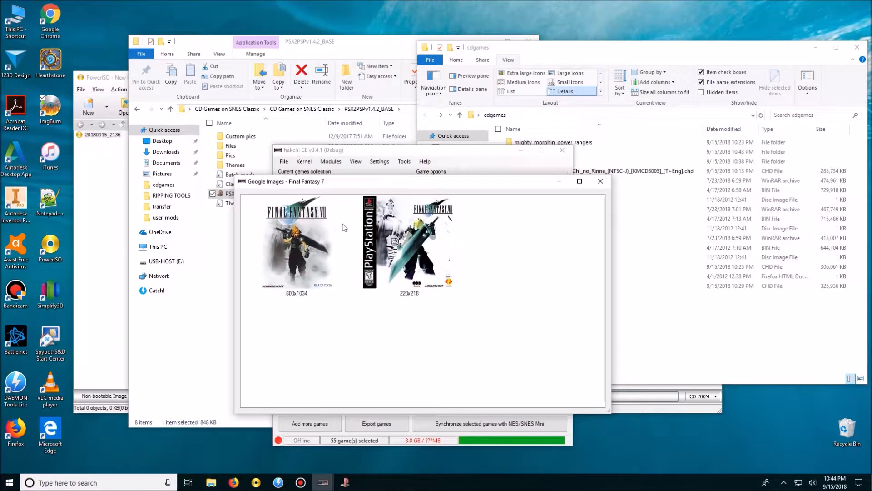
left_click(403, 236)
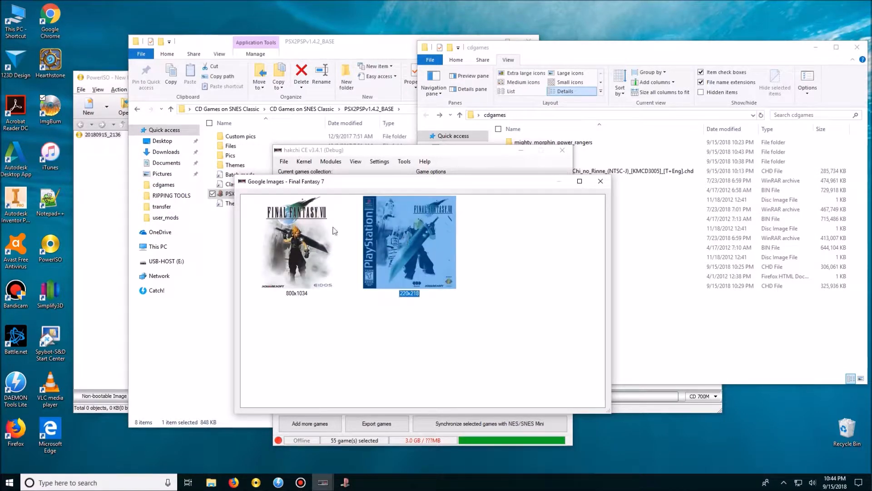
double_click(395, 202)
Review the box art and command lines of the five games listed under New Apps.
left_click(326, 202)
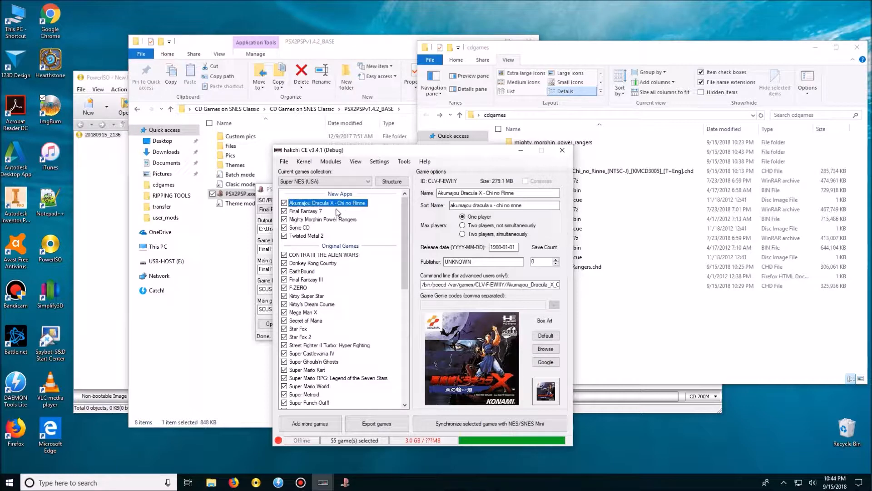
left_click(314, 212)
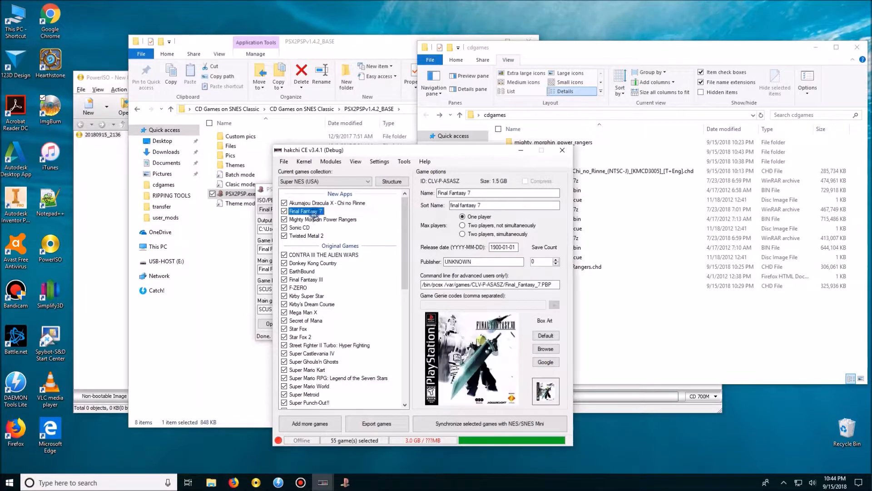
left_click(312, 236)
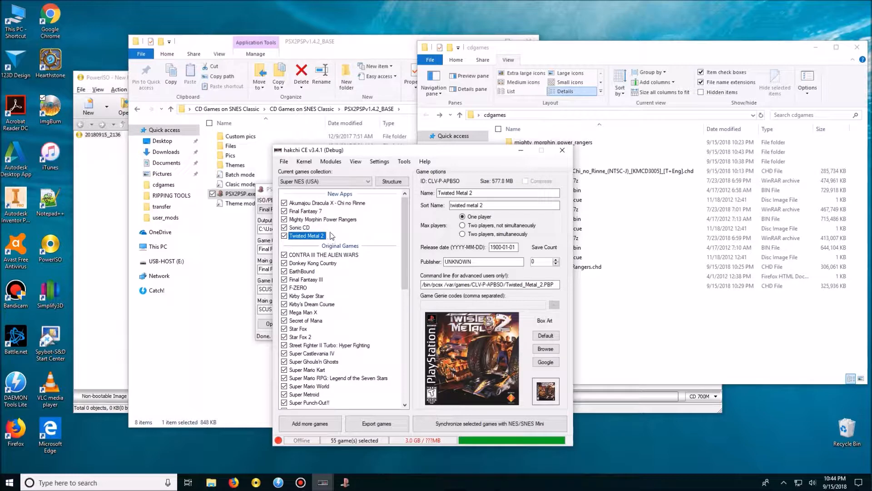
left_click(318, 211)
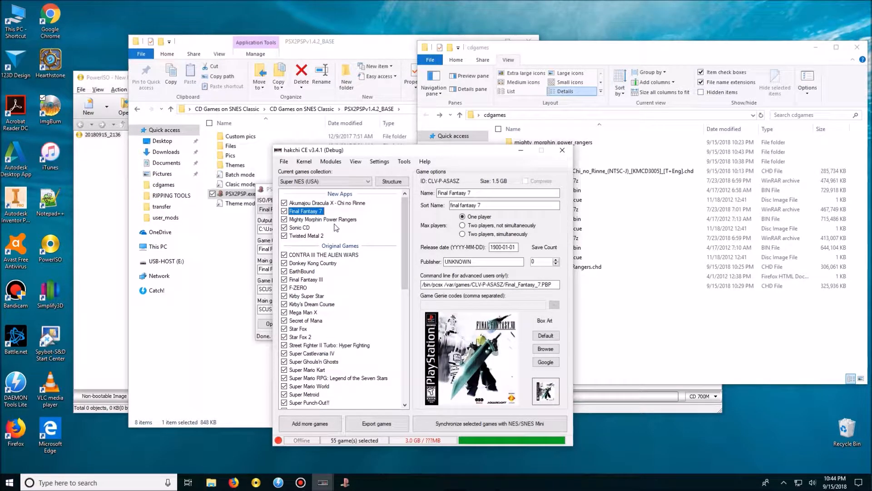
left_click(313, 236)
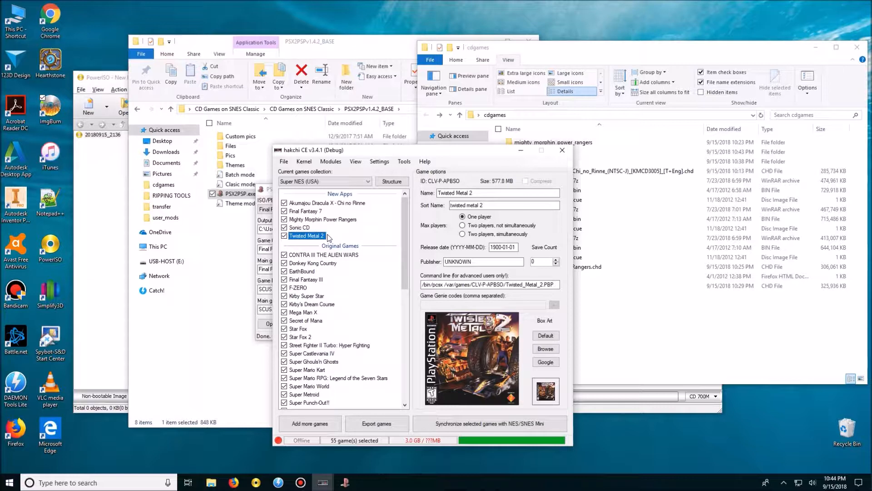
left_click(307, 228)
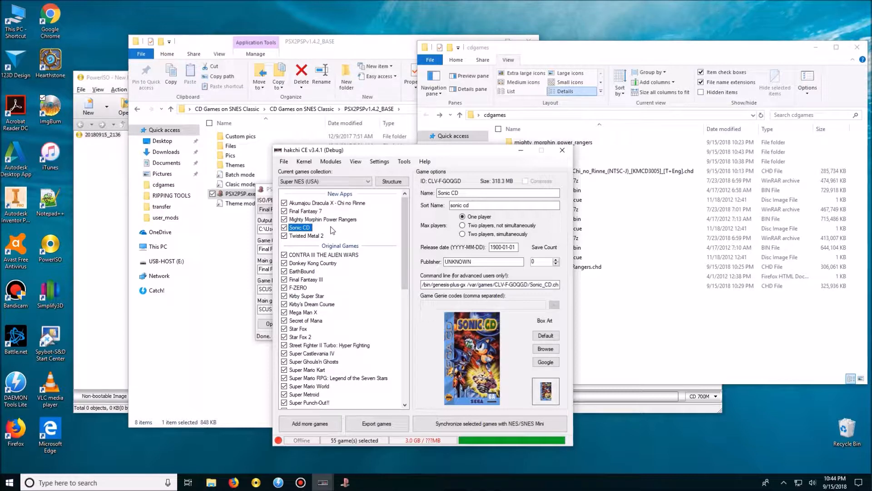
left_click(334, 220)
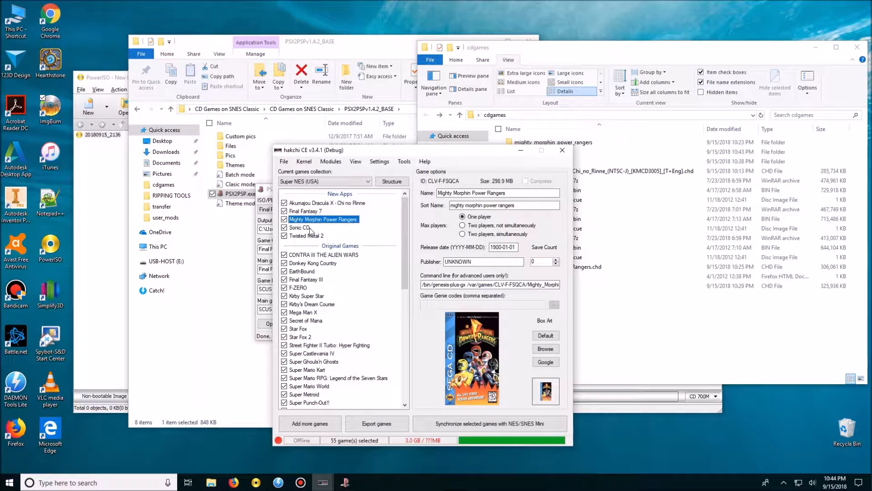
left_click(317, 227)
left_click(318, 219)
left_click(318, 228)
left_click(318, 220)
left_click(321, 227)
left_click(318, 235)
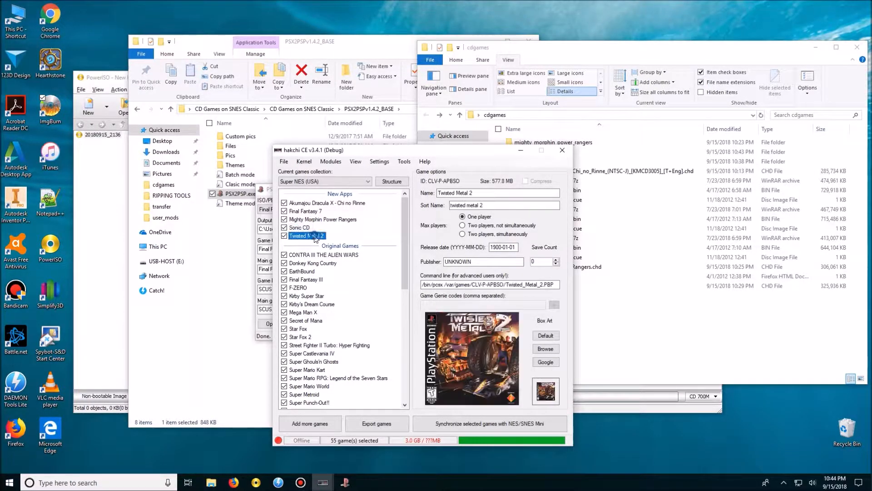
Start exporting the selected games to the E:\ (USB-HOST) drive and acknowledge the notice about new games.
left_click(384, 429)
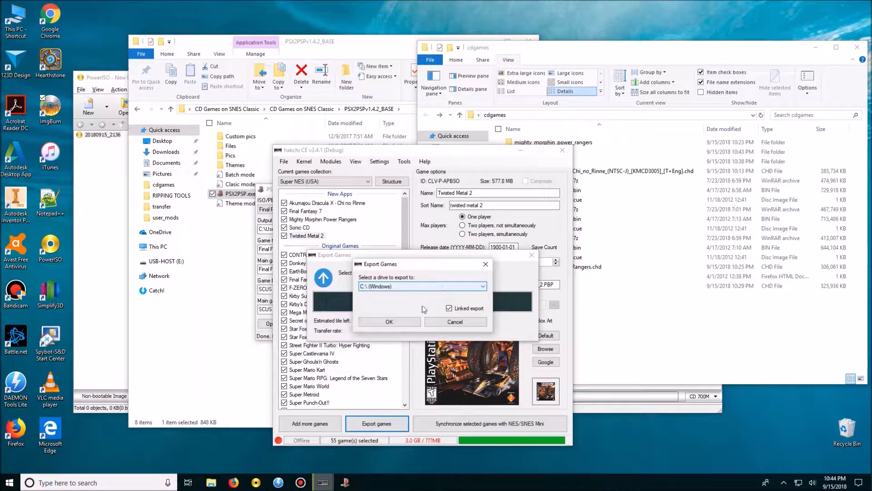
left_click(395, 287)
left_click(396, 307)
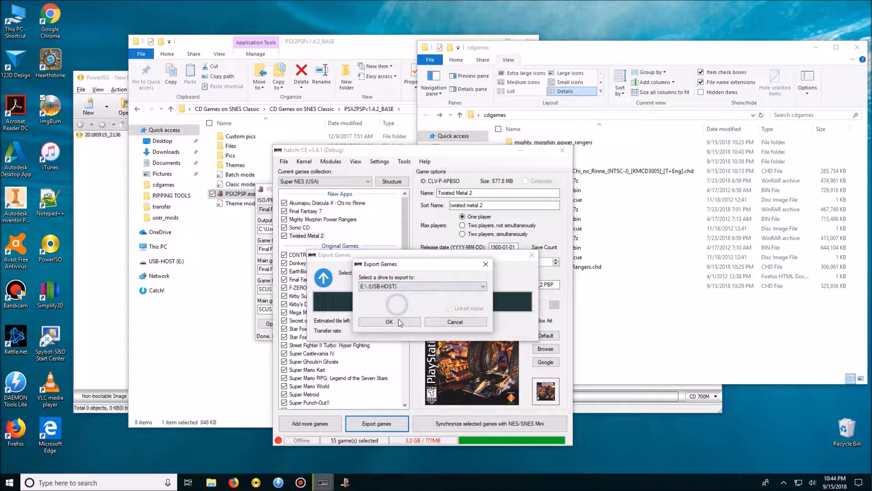
left_click(404, 322)
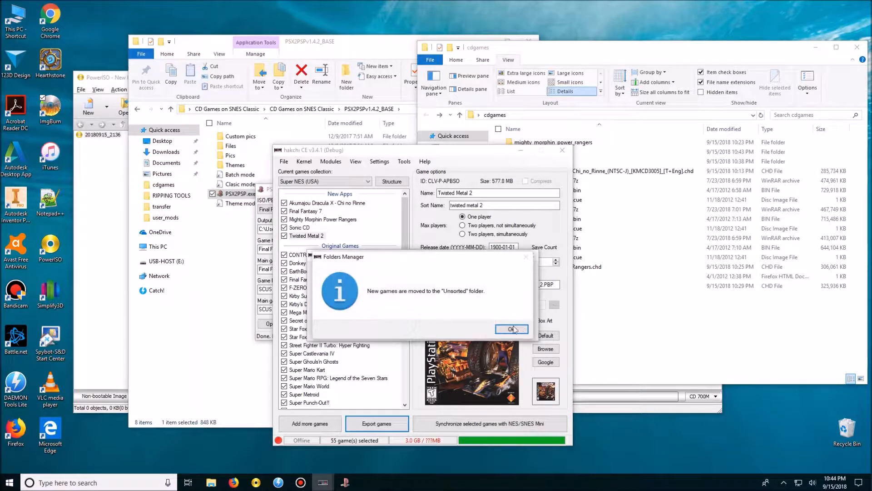
left_click(514, 331)
Open the hakchi folder on the USB-HOST (E:) drive in File Explorer to inspect its subfolders.
left_click(642, 331)
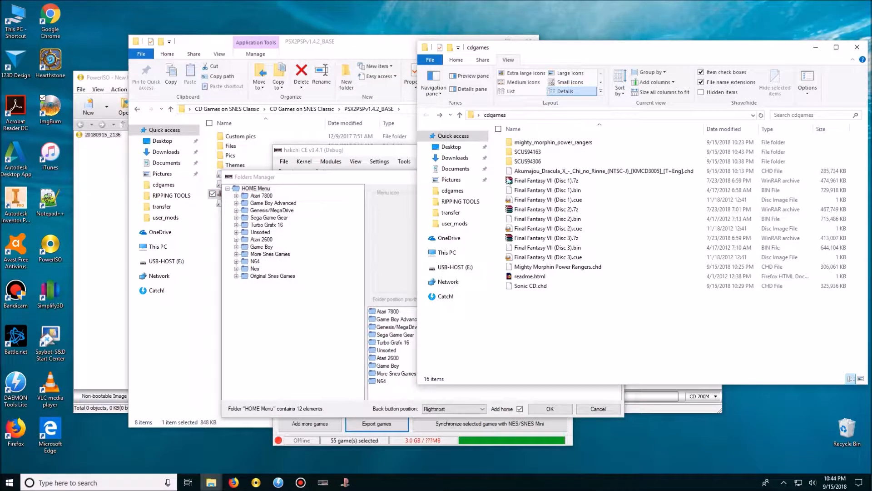
left_click(454, 266)
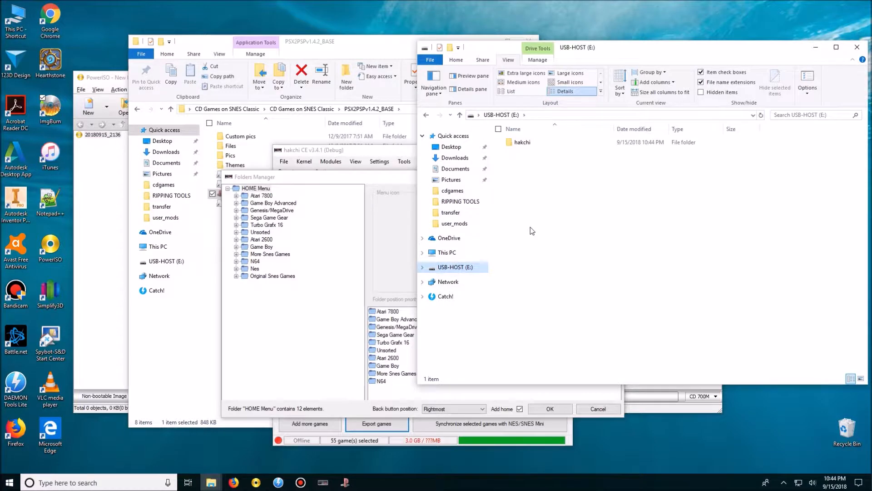
double_click(527, 143)
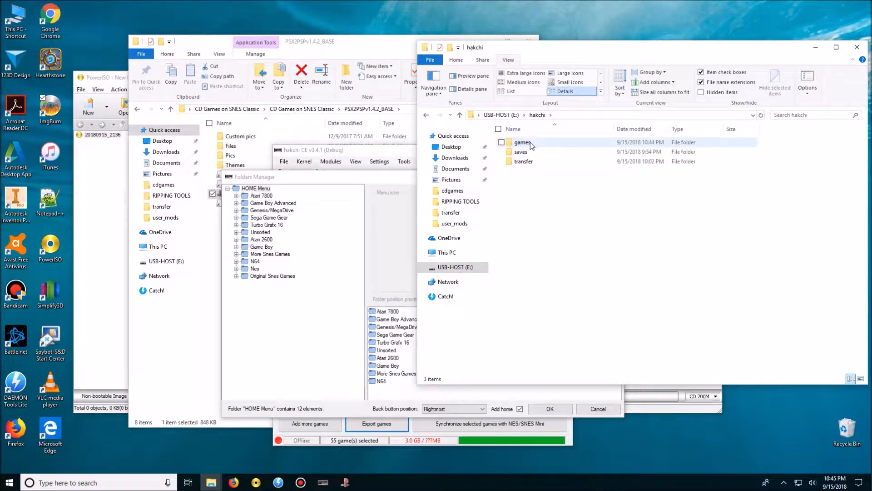
Examine the contents of the Unsorted folder and the console folders in hakchi's Folders Manager.
left_click(266, 232)
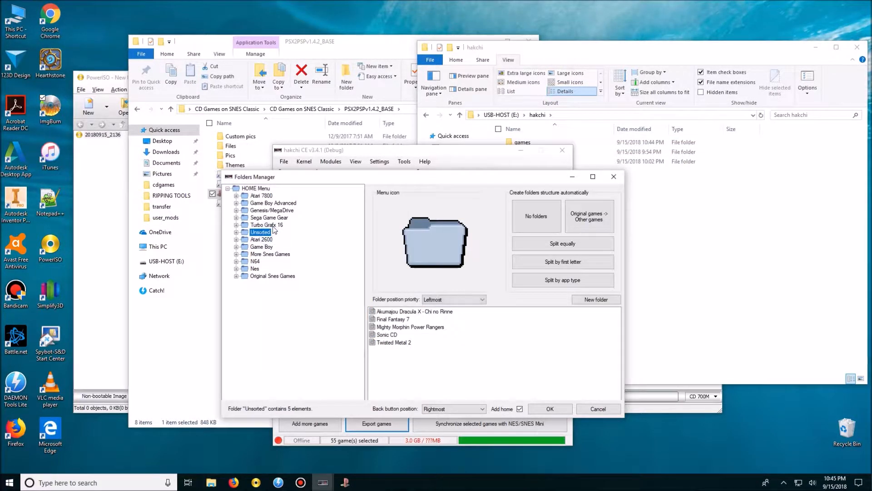
left_click(274, 219)
left_click(276, 203)
left_click(274, 195)
left_click(267, 211)
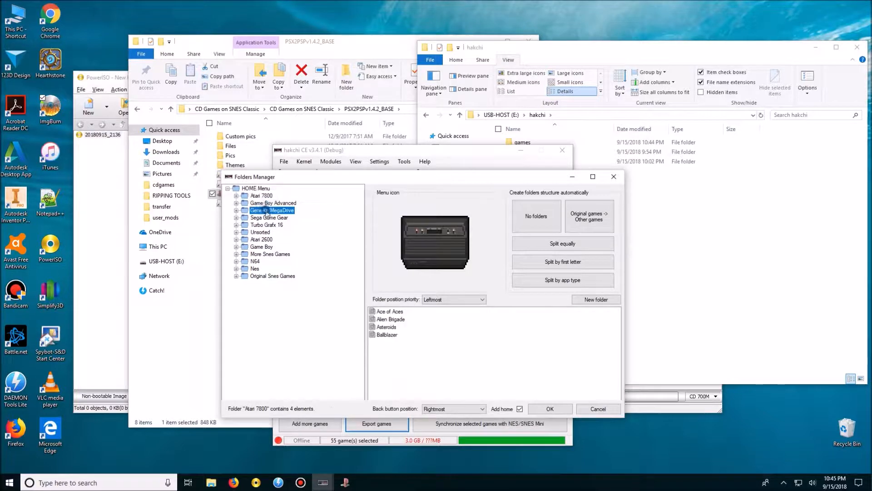
left_click(264, 246)
left_click(268, 225)
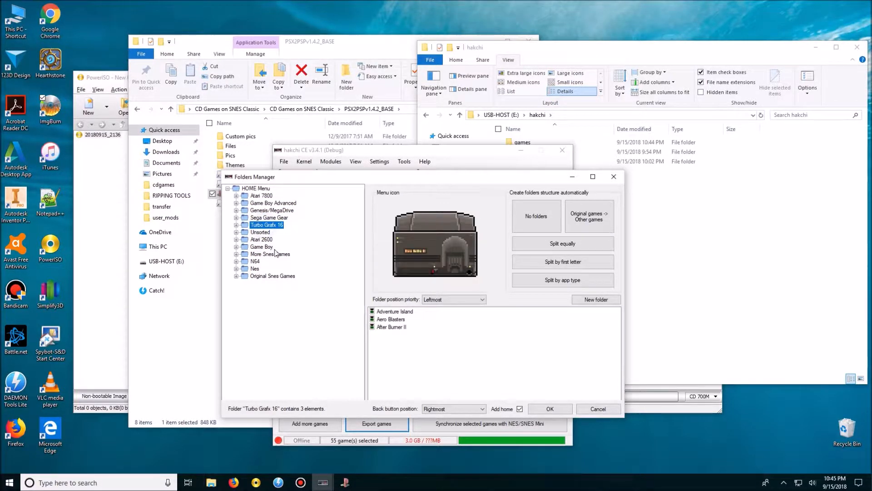
left_click(270, 217)
left_click(270, 233)
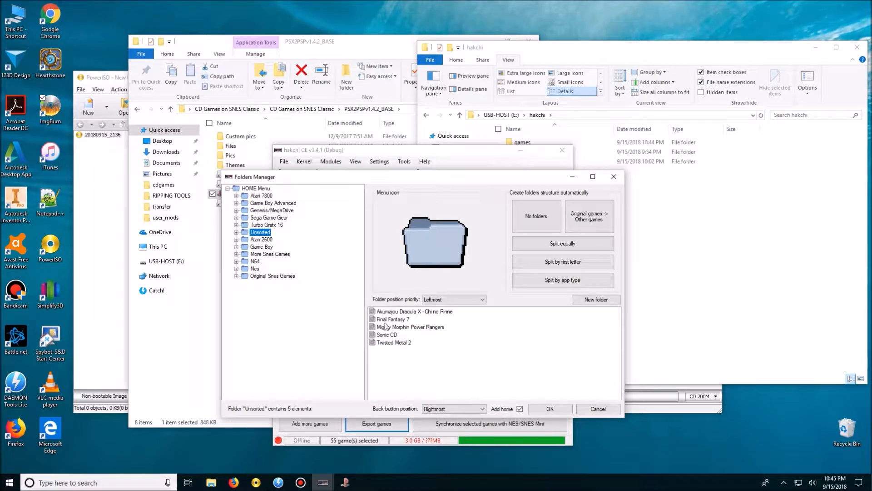
Create a new folder named Playstation under HOME Menu.
right_click(291, 309)
left_click(302, 312)
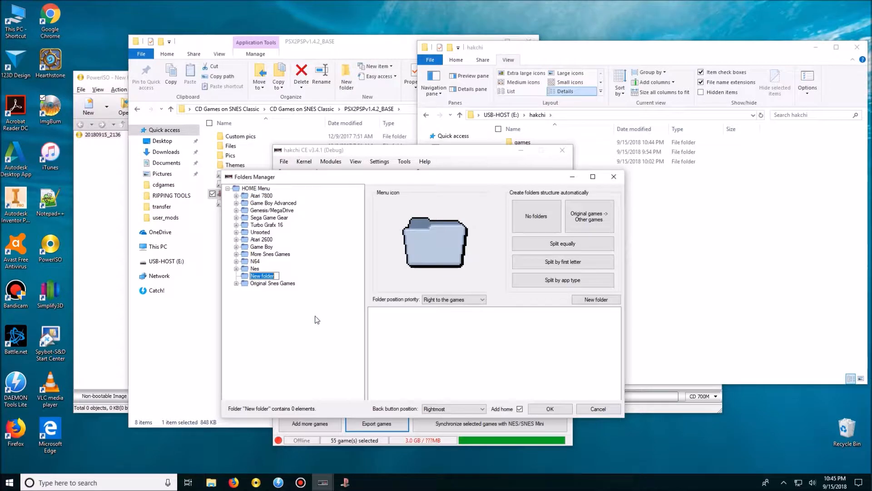
type("PL")
Create another HOME Menu folder named TurboGrafxCD and reopen the Unsorted folder.
right_click(317, 320)
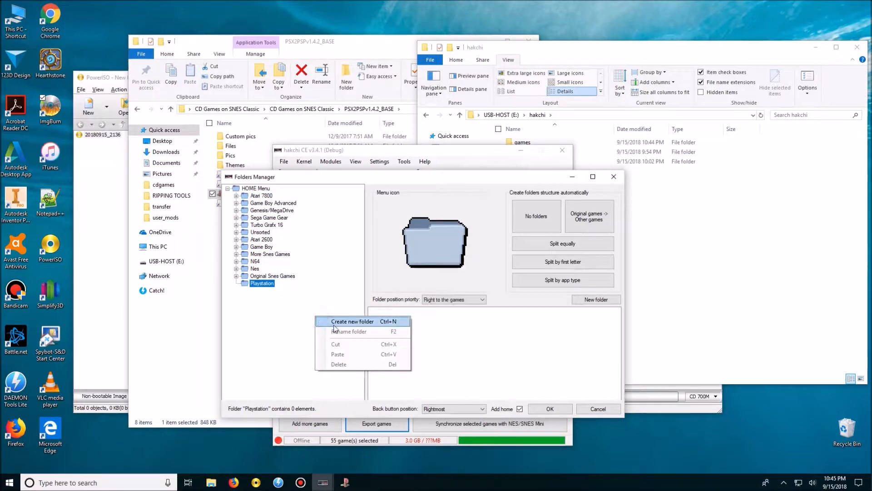
left_click(332, 323)
type("T")
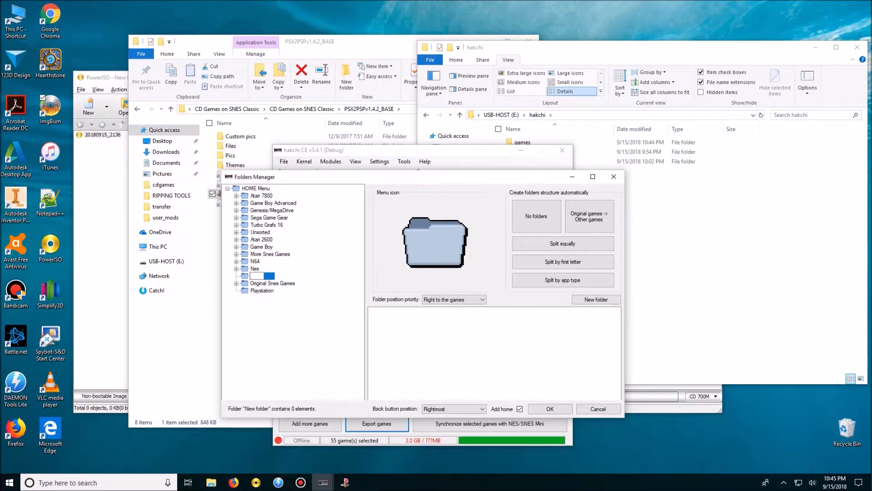
type("urboGraf")
left_click(331, 311)
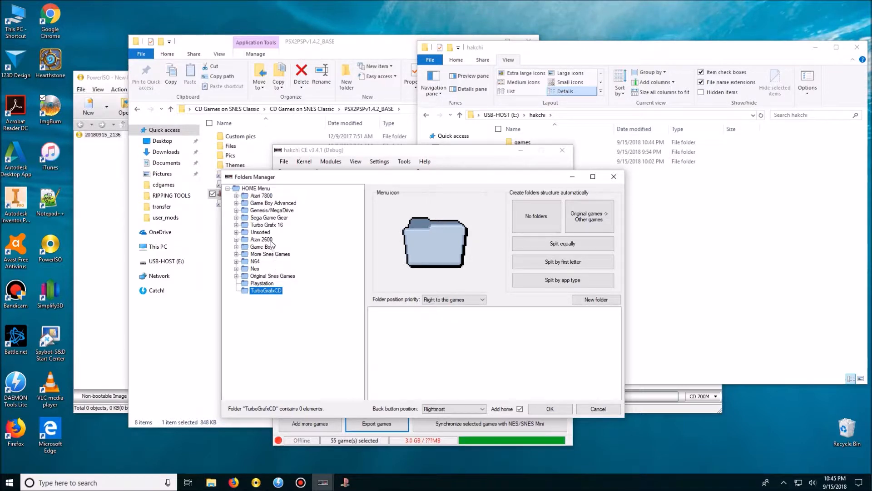
left_click(265, 232)
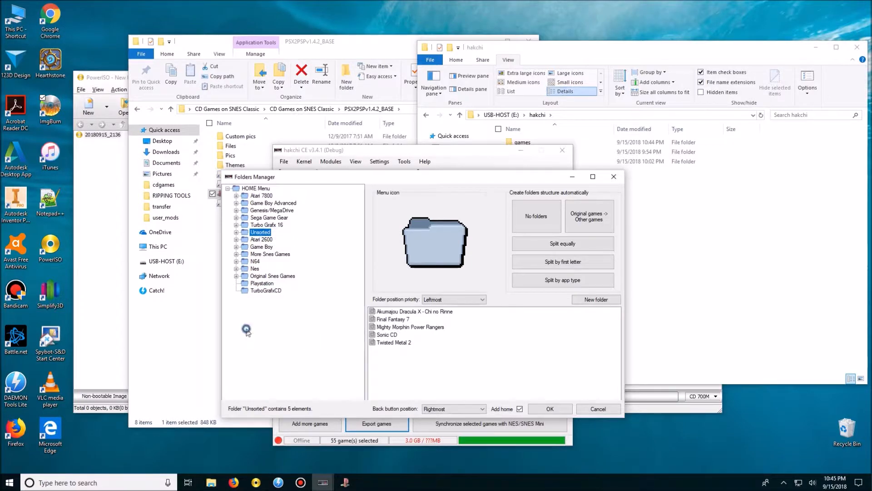
Create a new folder named Sega CD under HOME Menu.
right_click(286, 321)
left_click(321, 327)
type("Se")
key("Return")
Assign the console_sega_mega_drive_cd_32x_jp icon to the Sega CD folder.
left_click(271, 210)
left_click(262, 284)
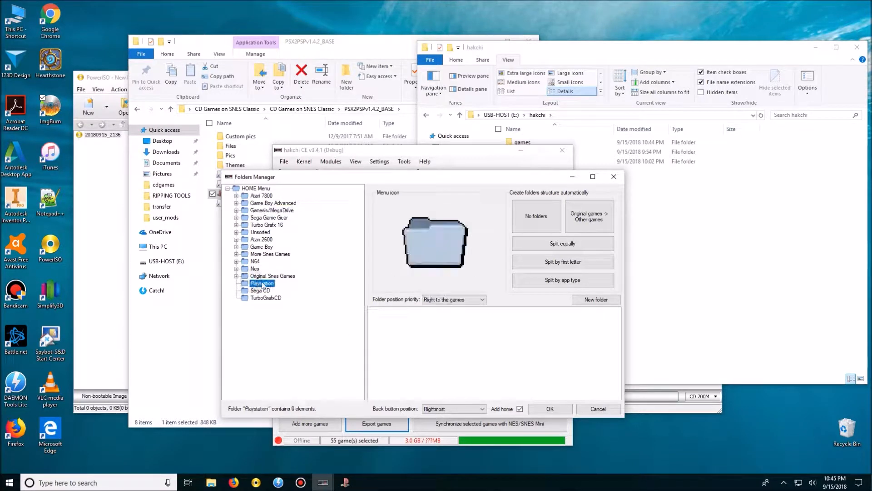
left_click(272, 276)
left_click(270, 291)
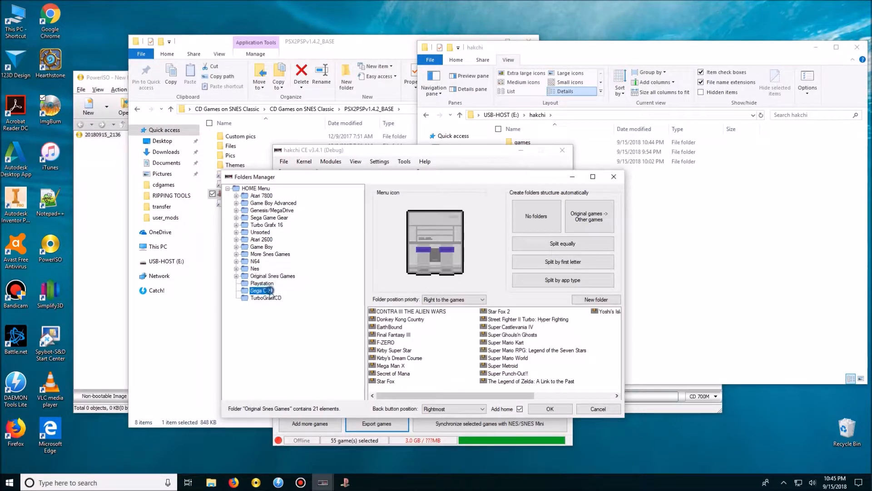
left_click(378, 204)
scroll(376, 281, "up", 2)
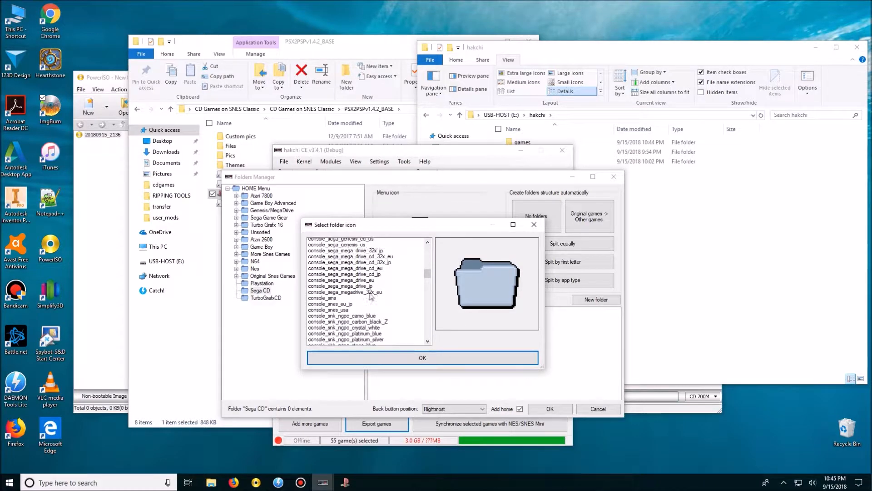
left_click(356, 295)
left_click(349, 260)
left_click(350, 282)
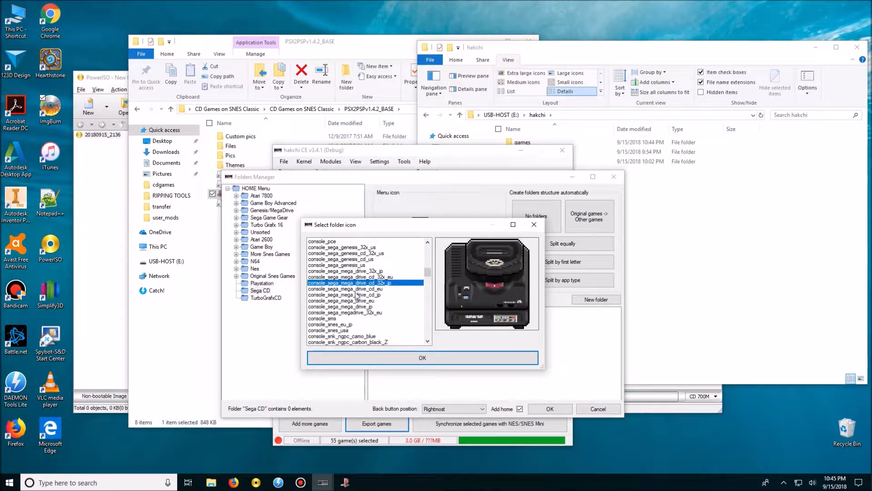
left_click(431, 361)
Browse the available folder icons for the TurboGrafxCD folder and preview the console_pce icon.
left_click(270, 298)
left_click(429, 248)
key("Up")
key("Up")
key("Up")
key("Up")
key("Up")
key("Up")
key("Up")
key("Up")
key("Up")
key("Up")
key("Up")
key("Up")
key("Up")
key("Up")
key("Up")
key("Up")
key("Up")
key("Up")
key("Up")
key("Up")
key("Up")
key("Up")
key("Up")
key("Up")
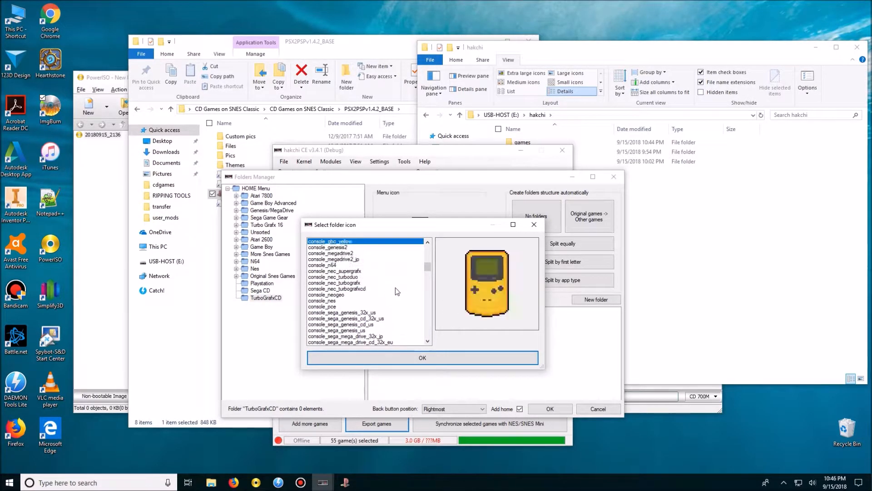
scroll(383, 293, "down", 3)
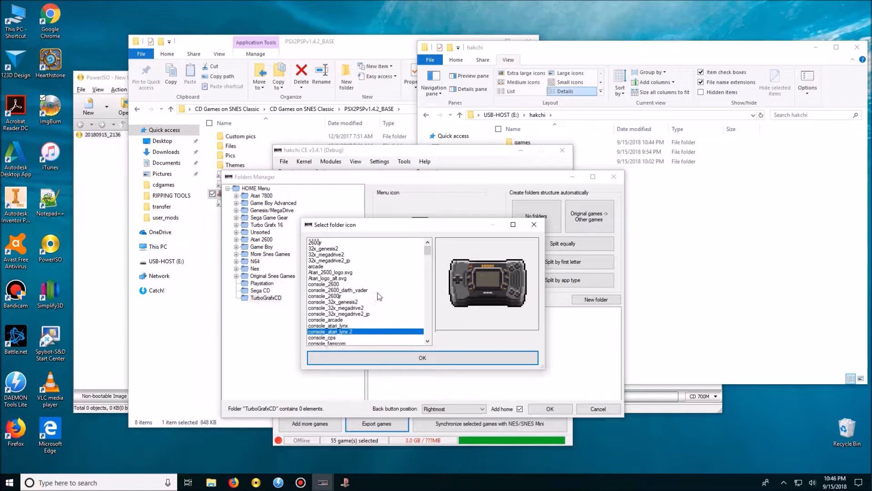
mouse_move(428, 252)
left_mouse_down()
mouse_move(427, 327)
mouse_move(433, 268)
left_mouse_up()
left_click(336, 313)
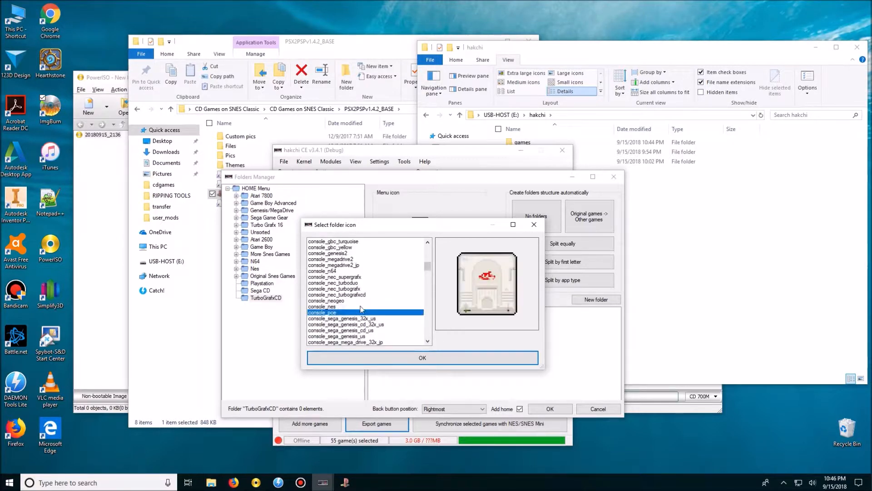
Compare the neighbouring console icons and assign console_pce to the TurboGrafxCD folder.
scroll(361, 309, "up", 1)
scroll(356, 287, "down", 1)
key("Down")
key("Up")
key("Up")
key("Up")
key("Down")
left_click(401, 359)
Set the Playstation folder's menu icon to the PlayStation logo.
left_click(262, 283)
left_click(265, 290)
left_click(263, 283)
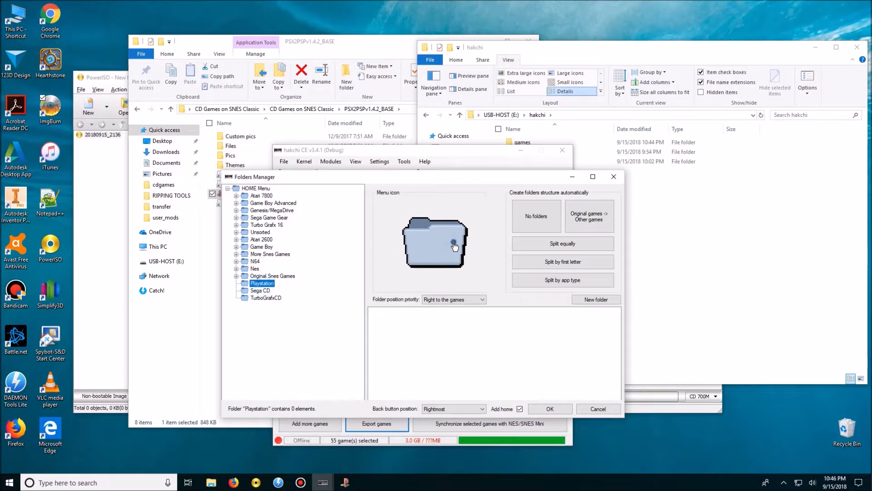
left_click(436, 255)
left_click_drag(427, 274, 430, 332)
left_click(325, 253)
double_click(325, 259)
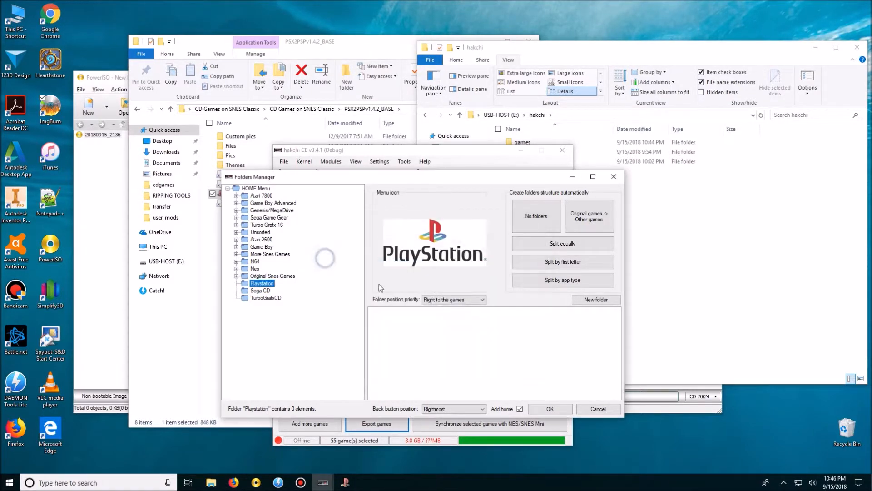
Review the icons and contents of the existing console folders under HOME Menu.
left_click(271, 276)
left_click(259, 269)
left_click(286, 275)
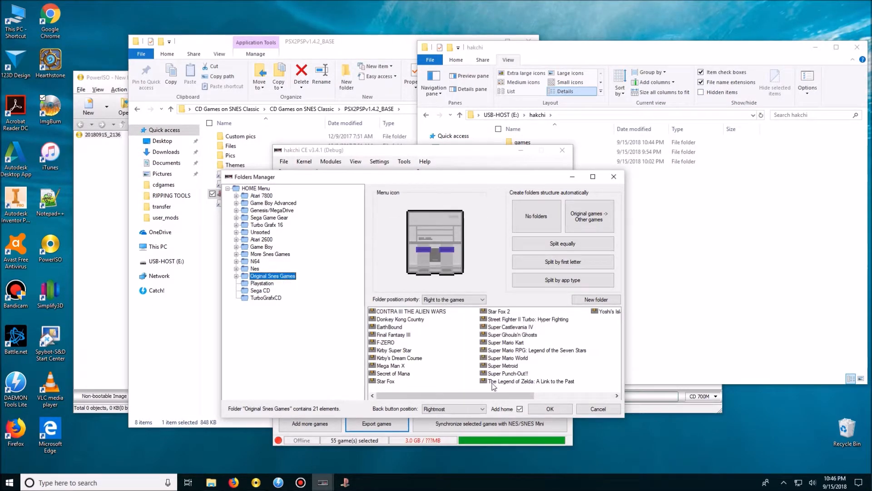
left_click(255, 261)
left_click(280, 277)
key("Up")
key("Up")
key("Up")
key("Up")
key("Up")
key("Up")
key("Up")
key("Up")
key("Up")
key("Up")
key("Up")
key("Up")
Accept the folder structure and start exporting the selected games.
key("Down")
key("Down")
key("Down")
key("Down")
key("Down")
key("Down")
key("Down")
key("Down")
key("Down")
key("Down")
key("Down")
key("Down")
key("Down")
key("Down")
key("Down")
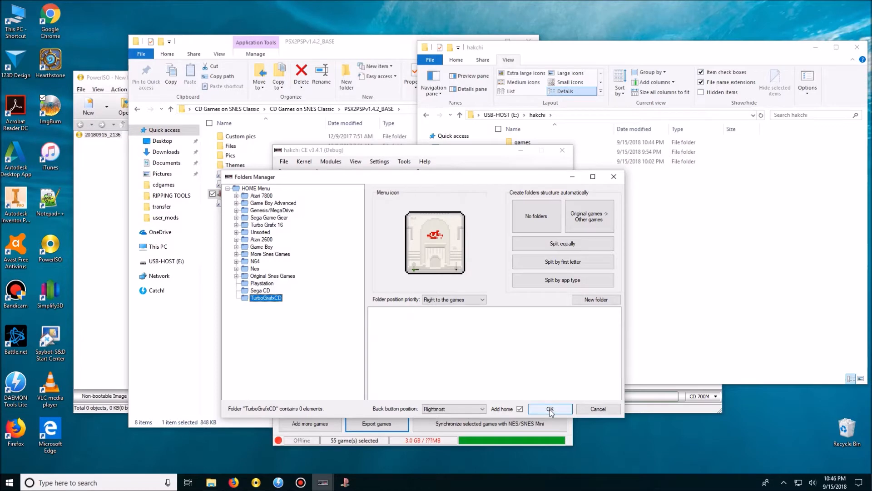
left_click(550, 409)
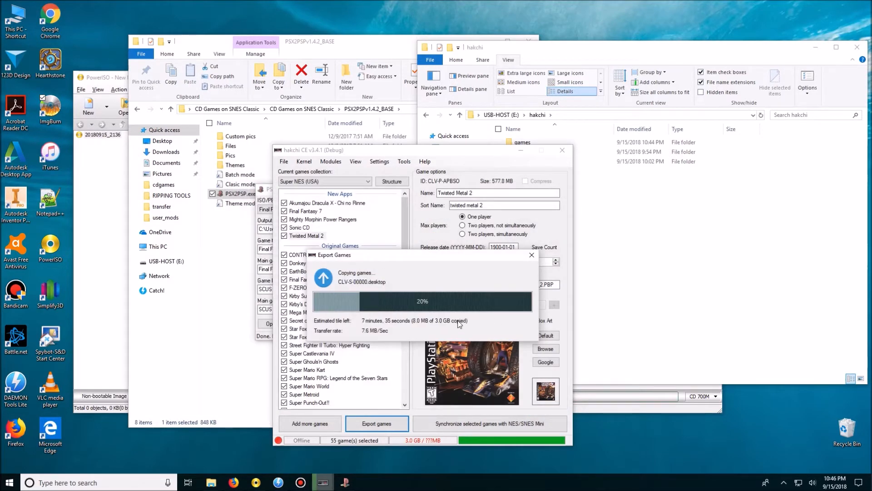